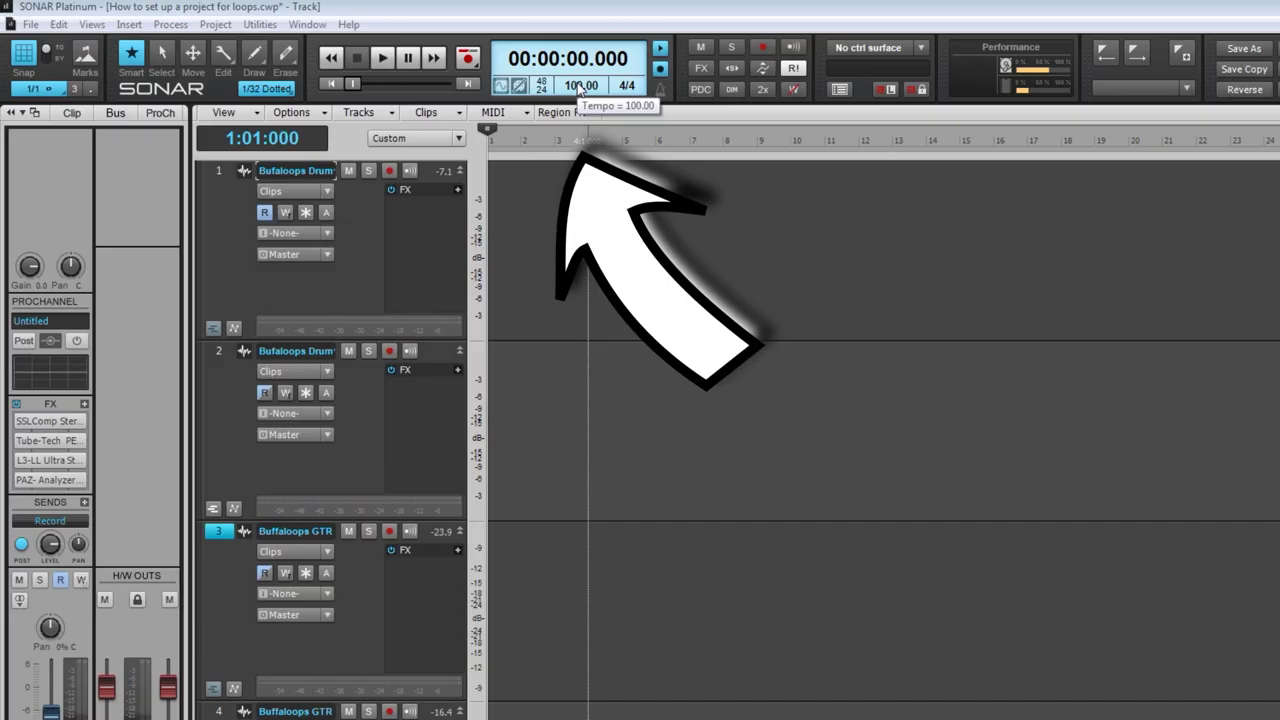
Step: Change the project tempo in the Control Bar from 100 to 120 BPM
{"action": "left_click", "coordinate": [580, 86]}
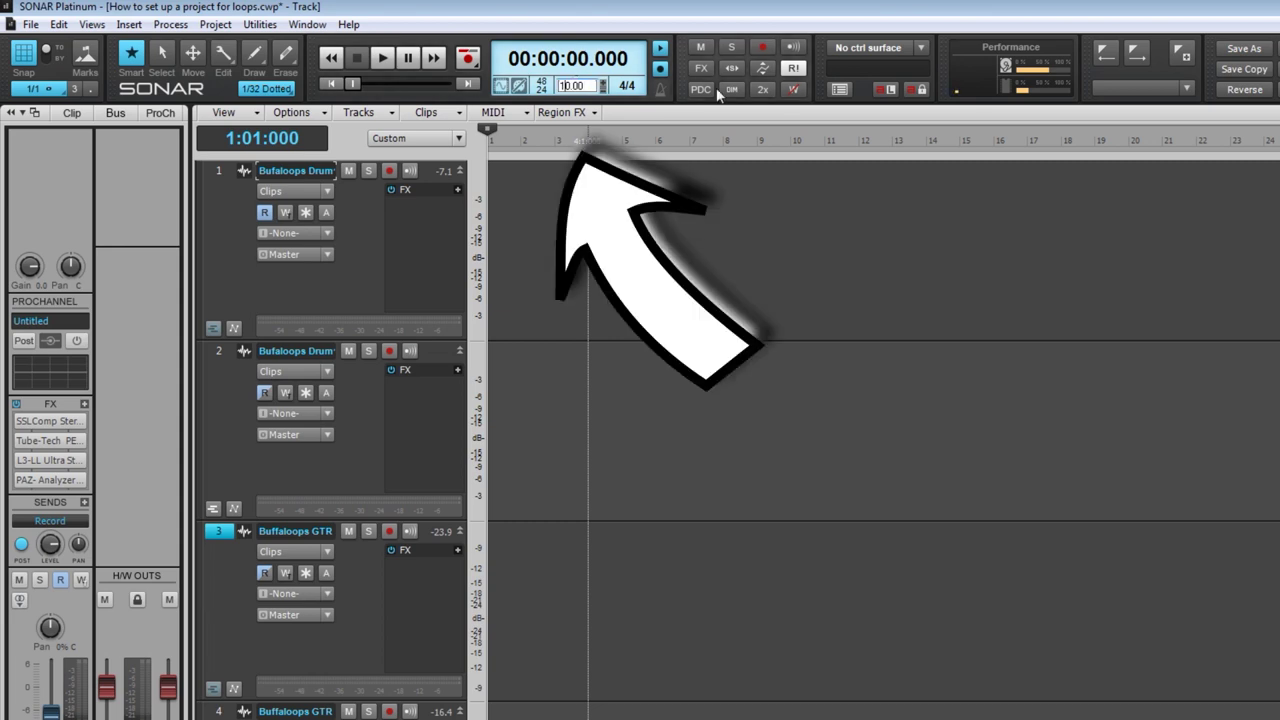
{"action": "type", "text": "2"}
{"action": "key", "text": "Return"}
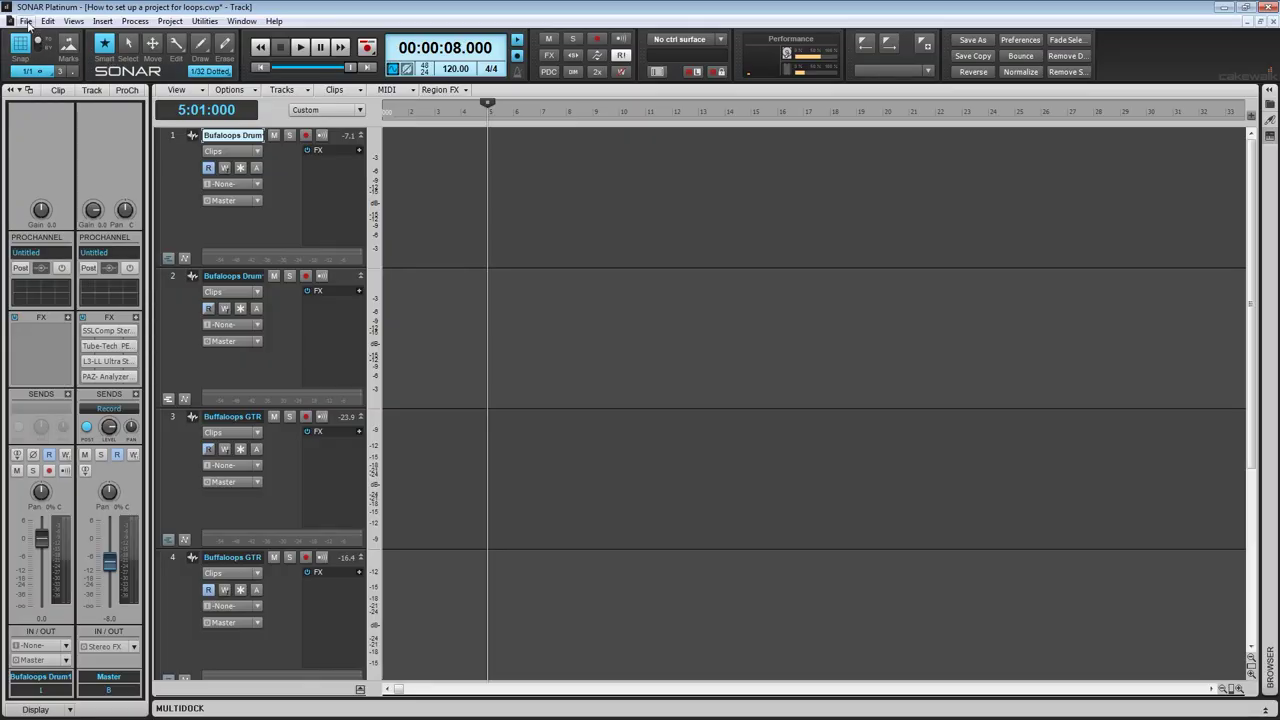
Step: Import '120 BPM Drum Loop I.wav' from the Big Vintage Drums folder onto drum track 1
{"action": "left_click", "coordinate": [26, 21]}
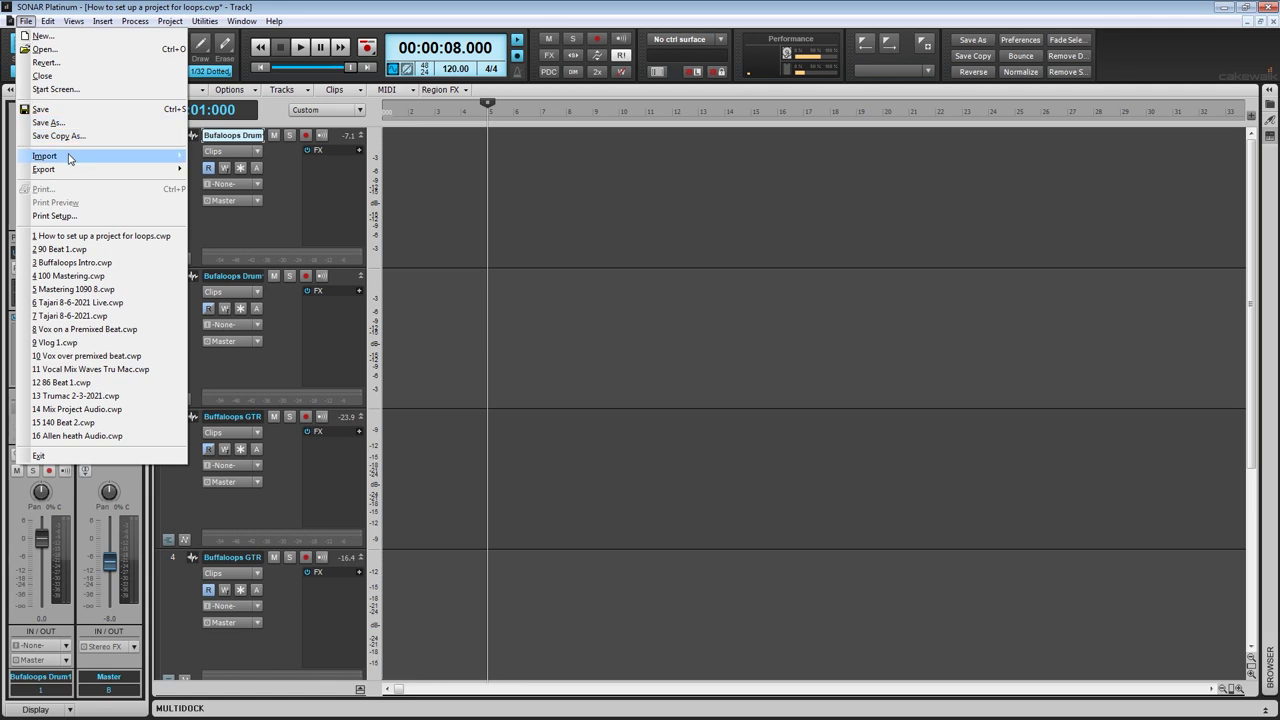
{"action": "mouse_move", "coordinate": [72, 156]}
{"action": "left_click", "coordinate": [213, 156]}
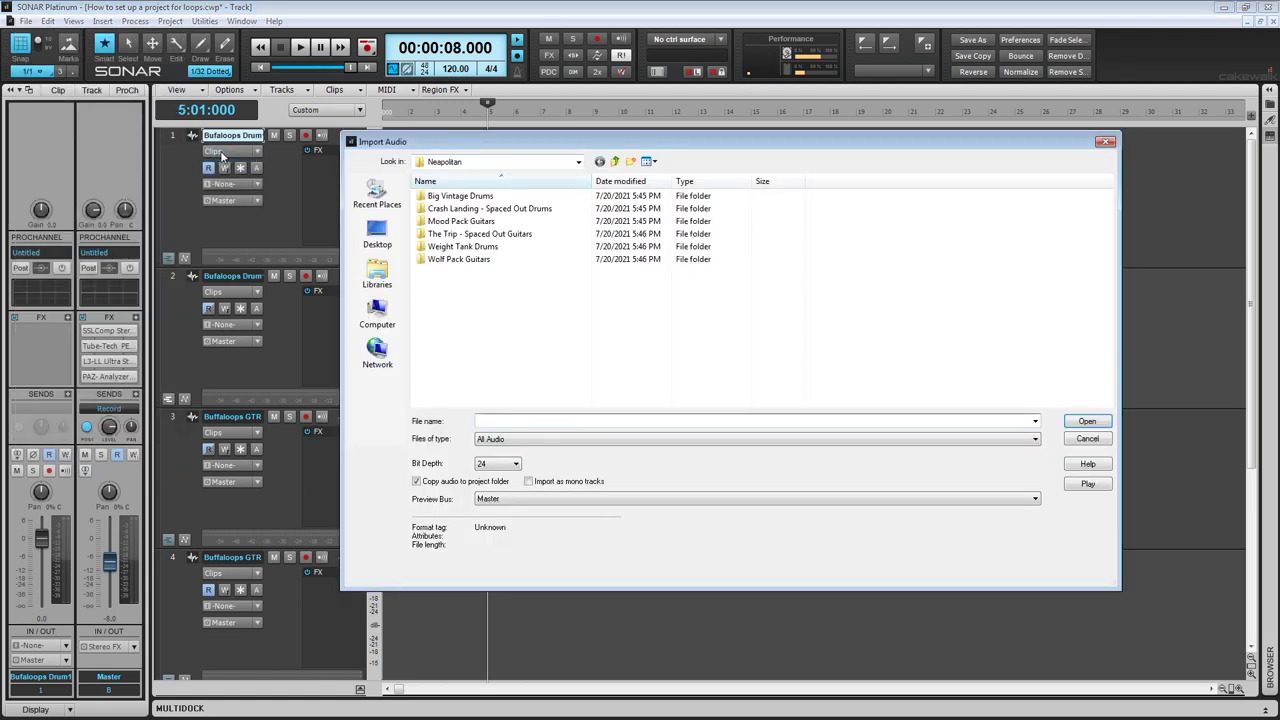
{"action": "left_click_drag", "start_coordinate": [587, 140], "coordinate": [554, 153]}
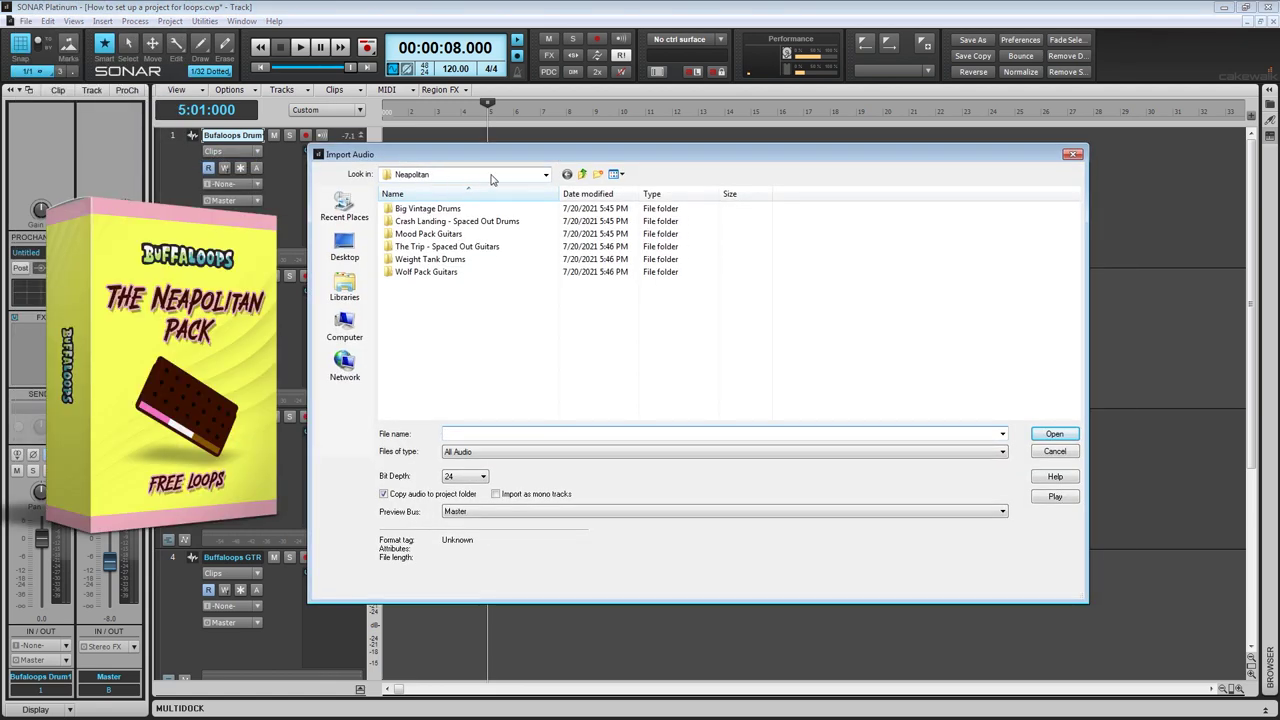
{"action": "double_click", "coordinate": [449, 214]}
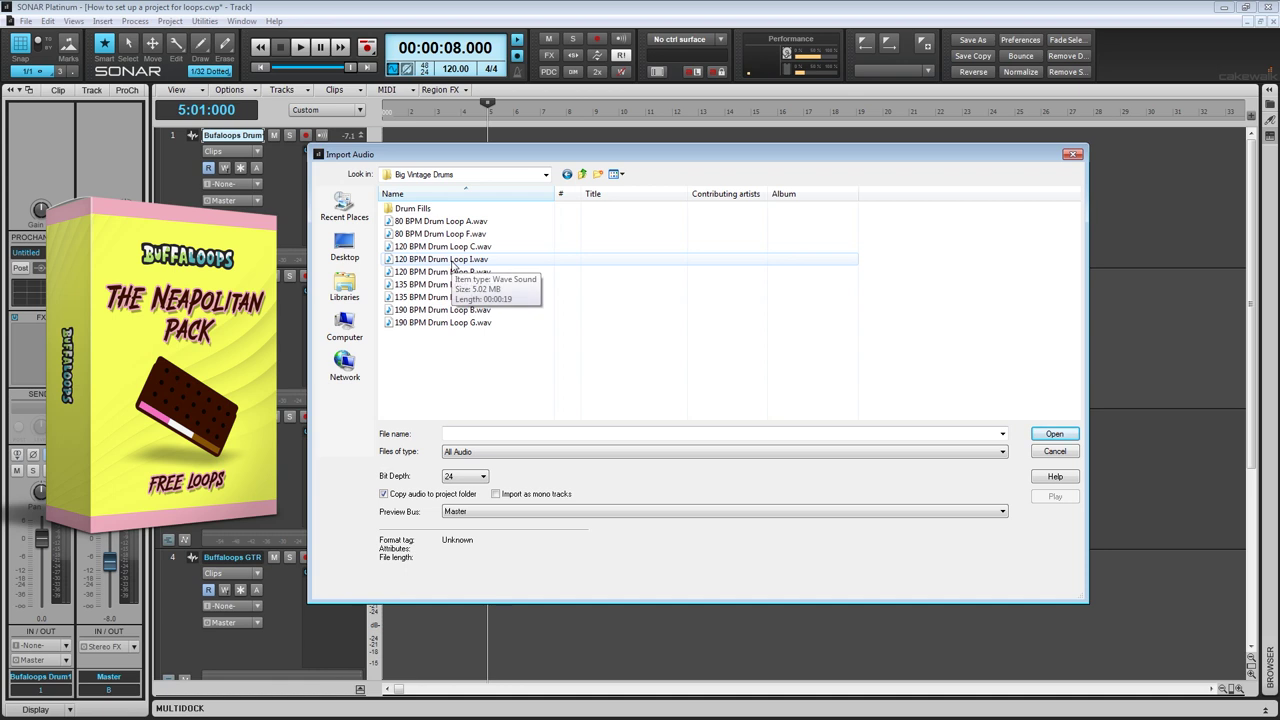
{"action": "double_click", "coordinate": [452, 260]}
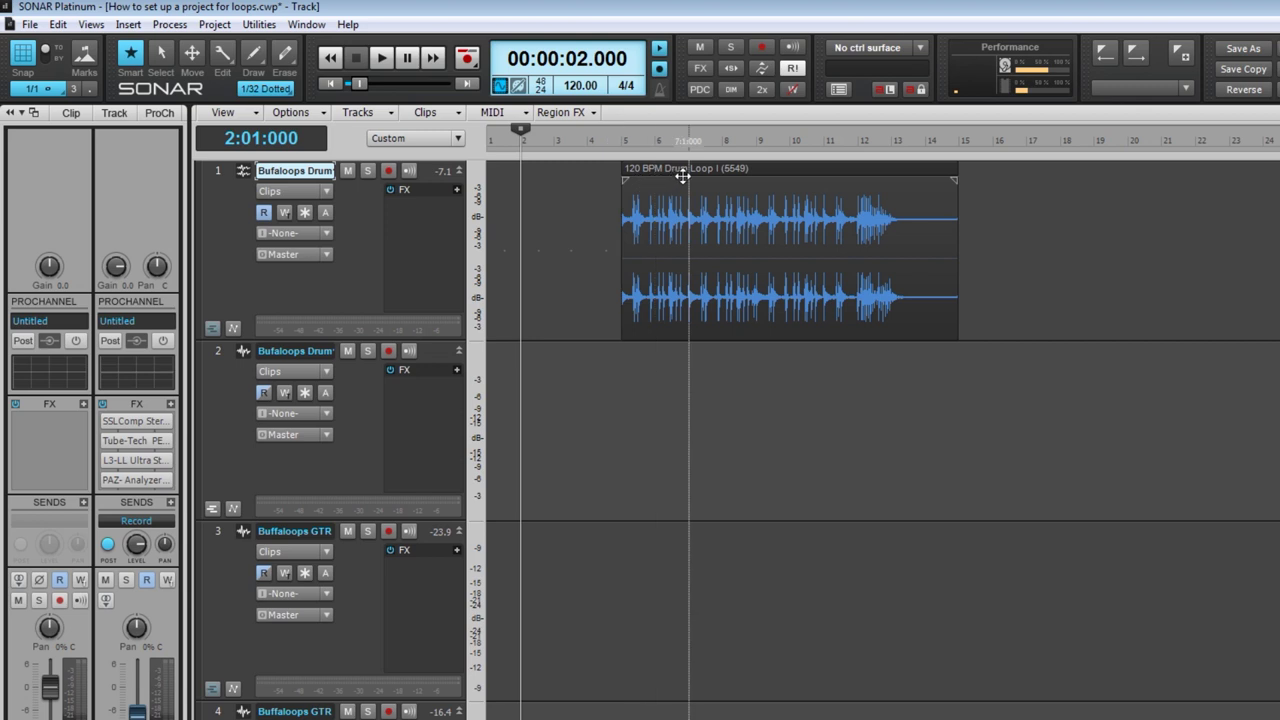
{"action": "left_click_drag", "start_coordinate": [533, 135], "coordinate": [509, 138]}
{"action": "left_click_drag", "start_coordinate": [648, 175], "coordinate": [676, 175]}
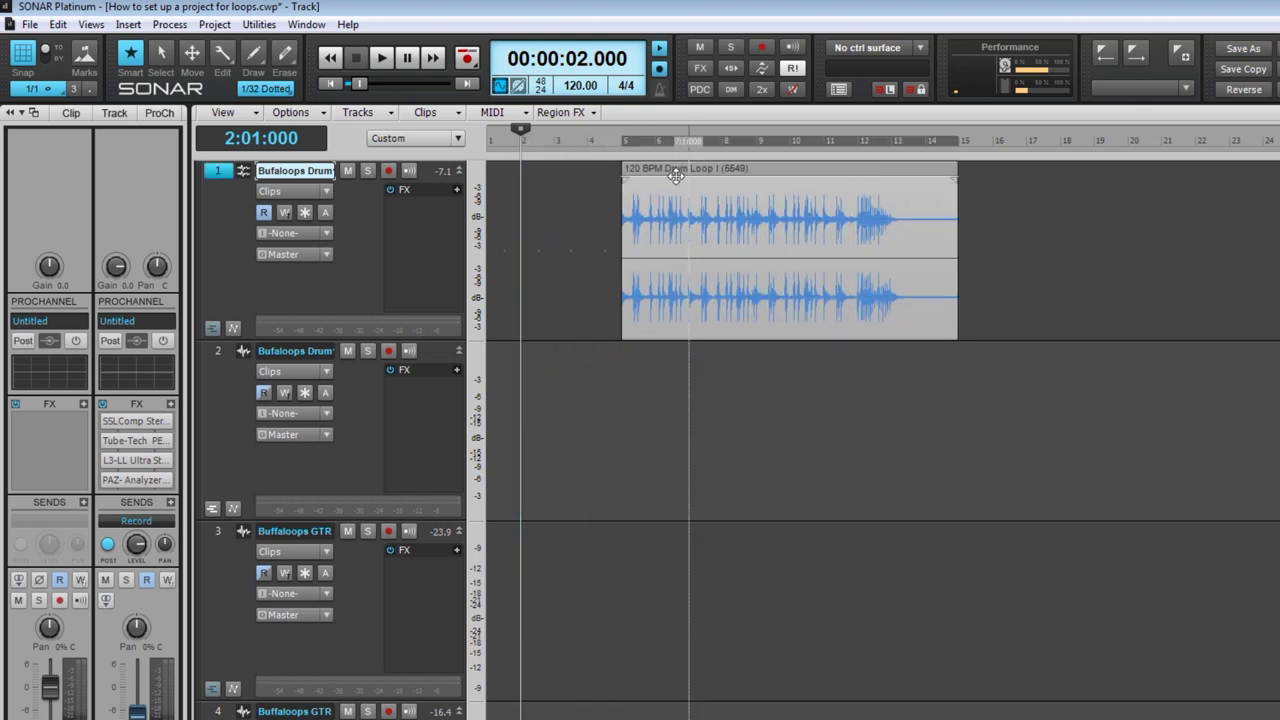
{"action": "left_click", "coordinate": [45, 89]}
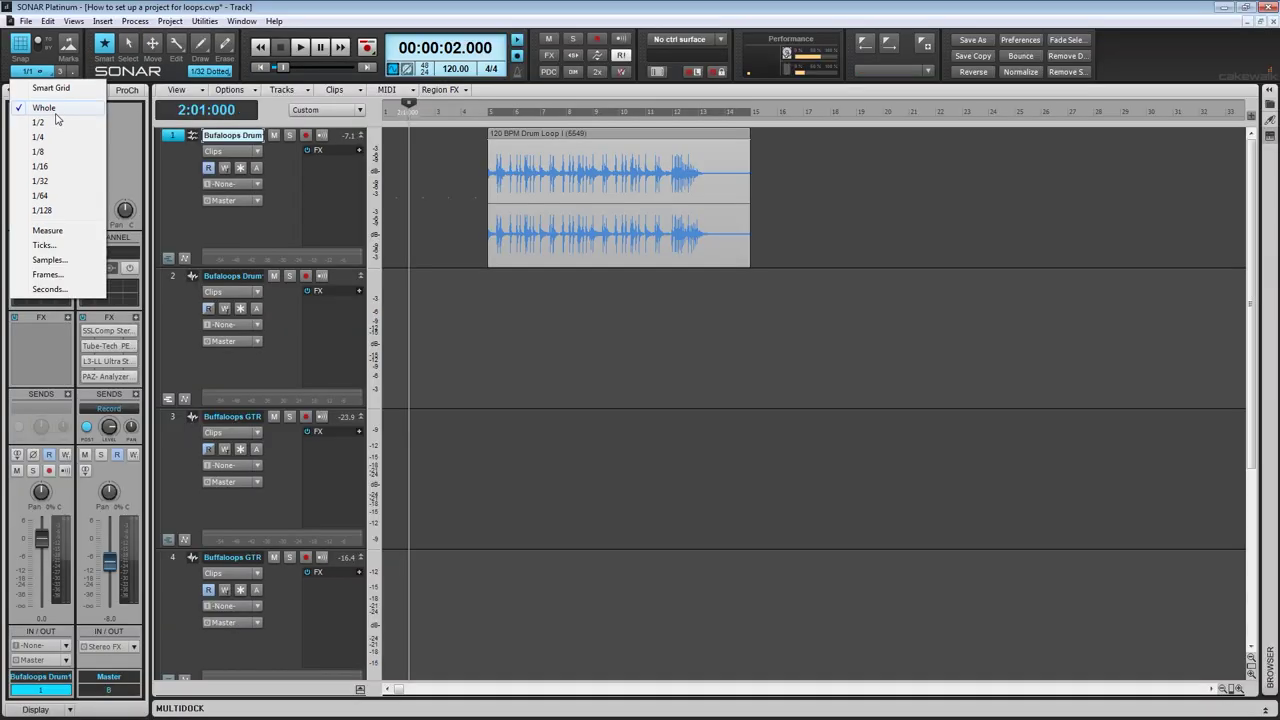
{"action": "left_click", "coordinate": [56, 114]}
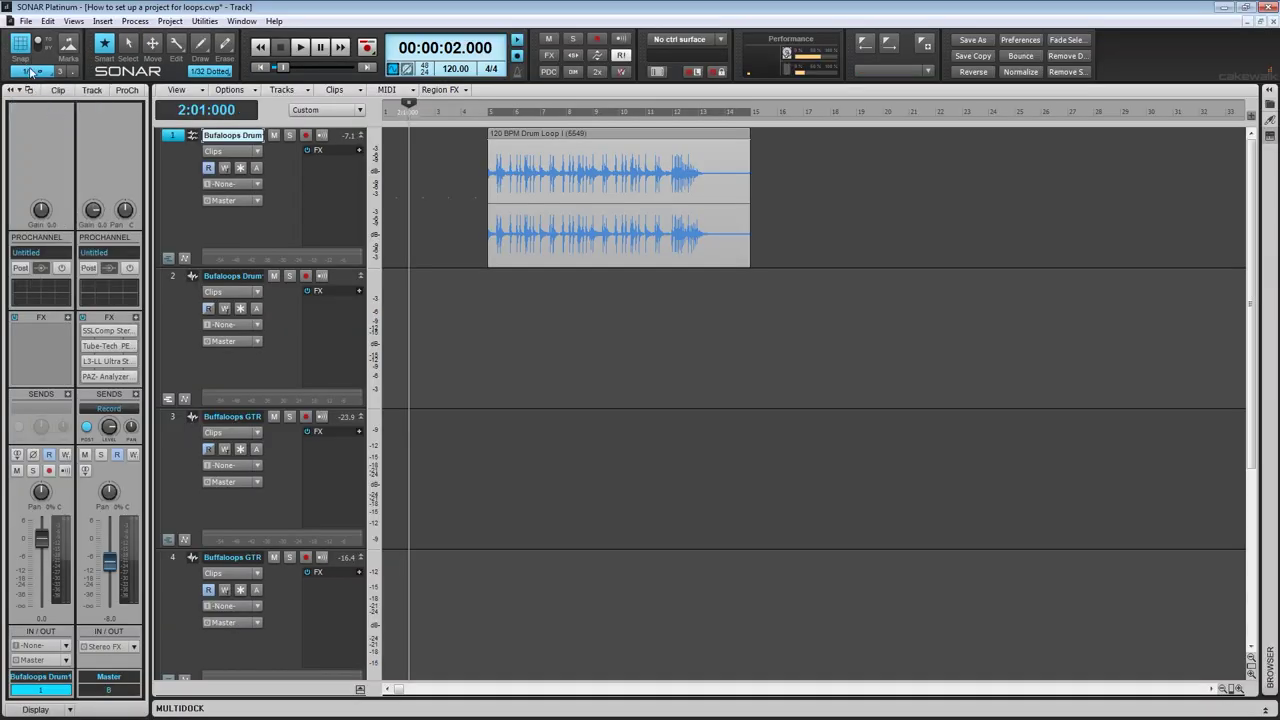
Step: Move the drum loop clip so it starts at bar 1
{"action": "left_click", "coordinate": [461, 200]}
{"action": "left_click", "coordinate": [560, 137]}
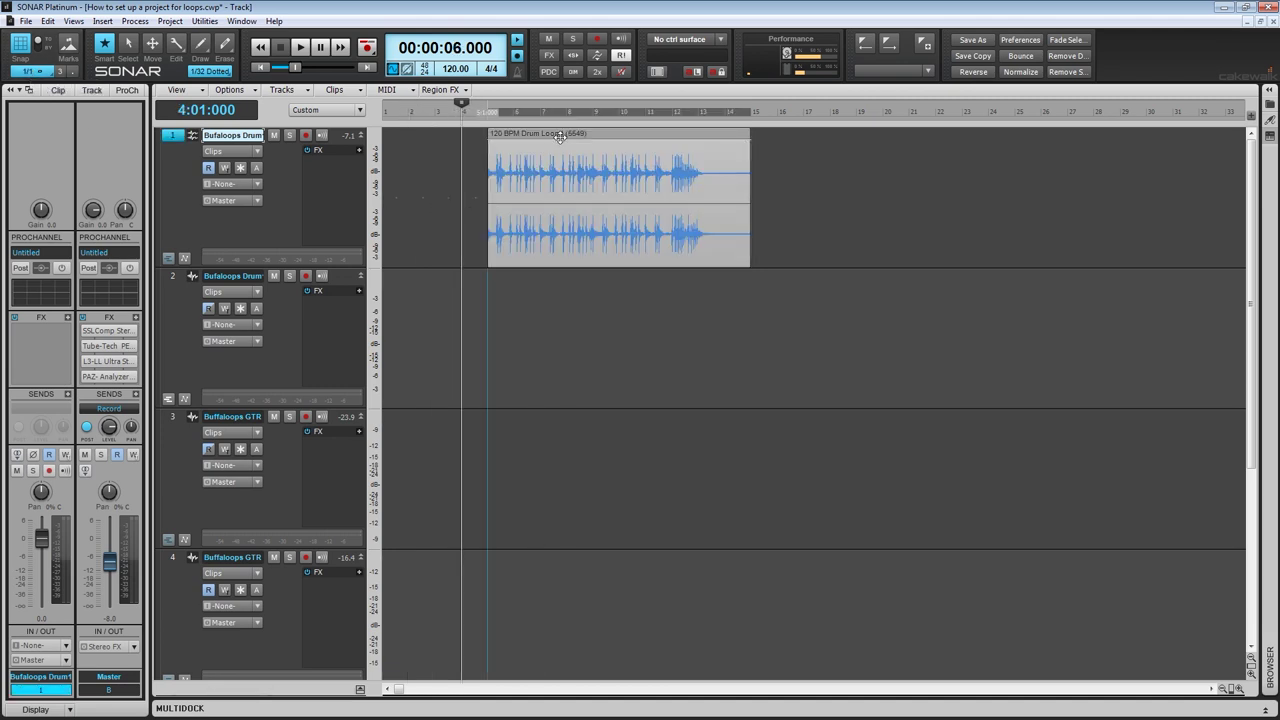
{"action": "left_click_drag", "start_coordinate": [560, 137], "coordinate": [463, 142]}
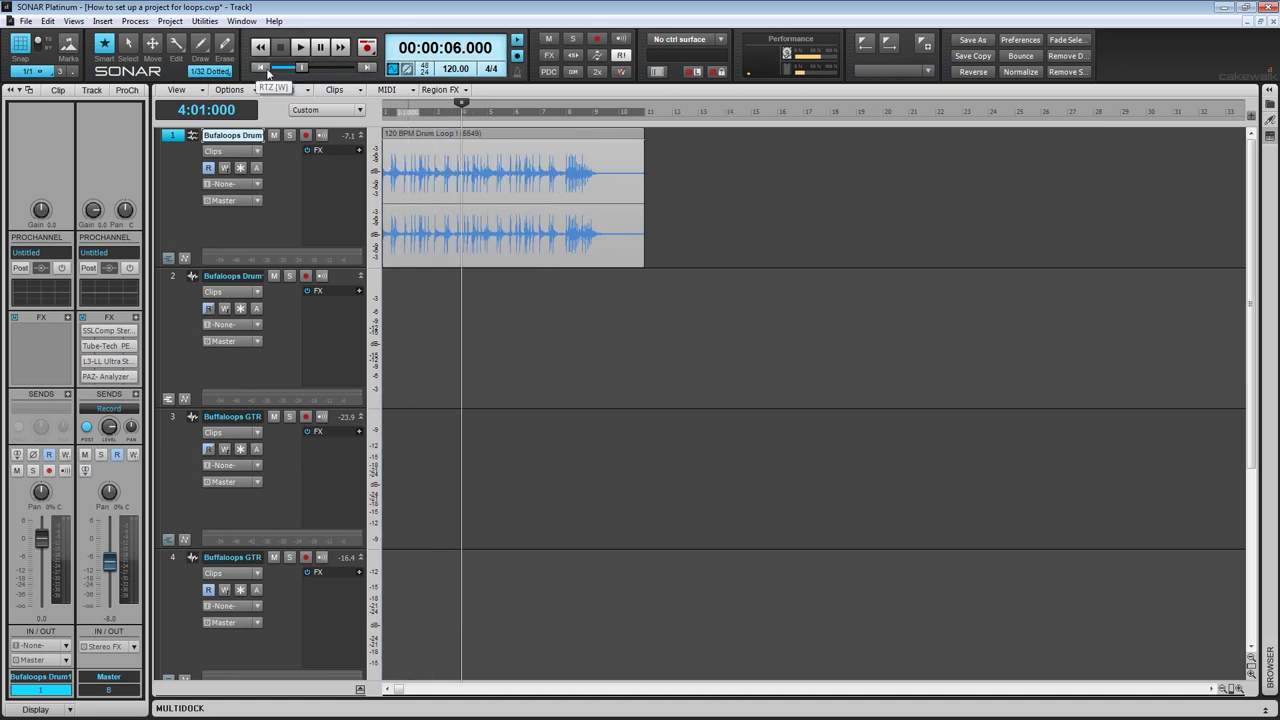
Step: Lower track 1's volume slightly and audition the drum loop from the start
{"action": "left_click", "coordinate": [262, 71]}
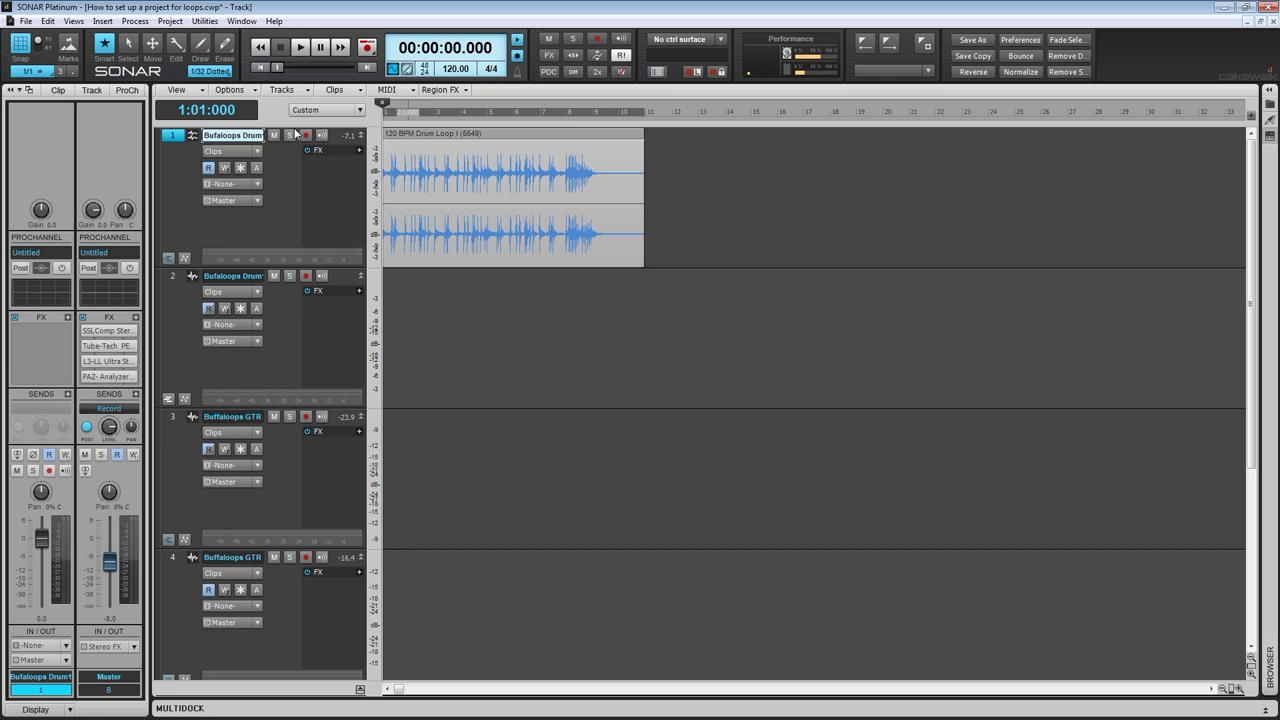
{"action": "left_click_drag", "start_coordinate": [42, 543], "coordinate": [42, 549]}
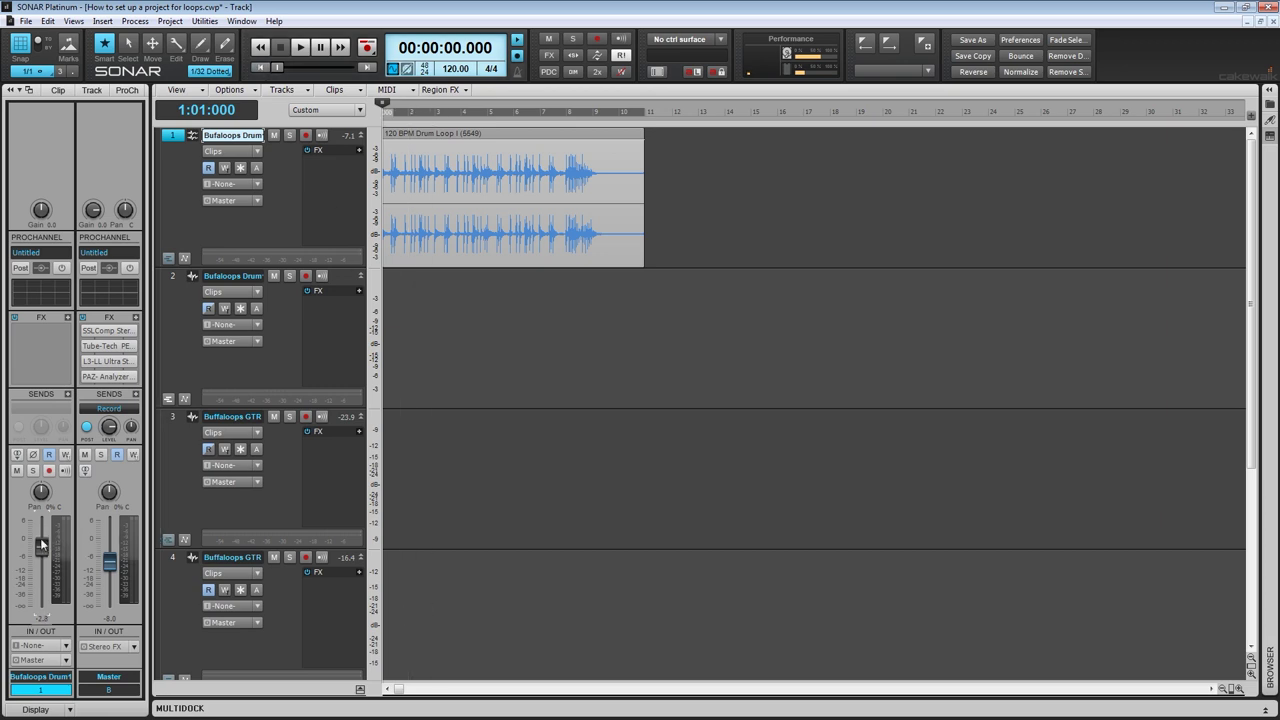
{"action": "key", "text": "space"}
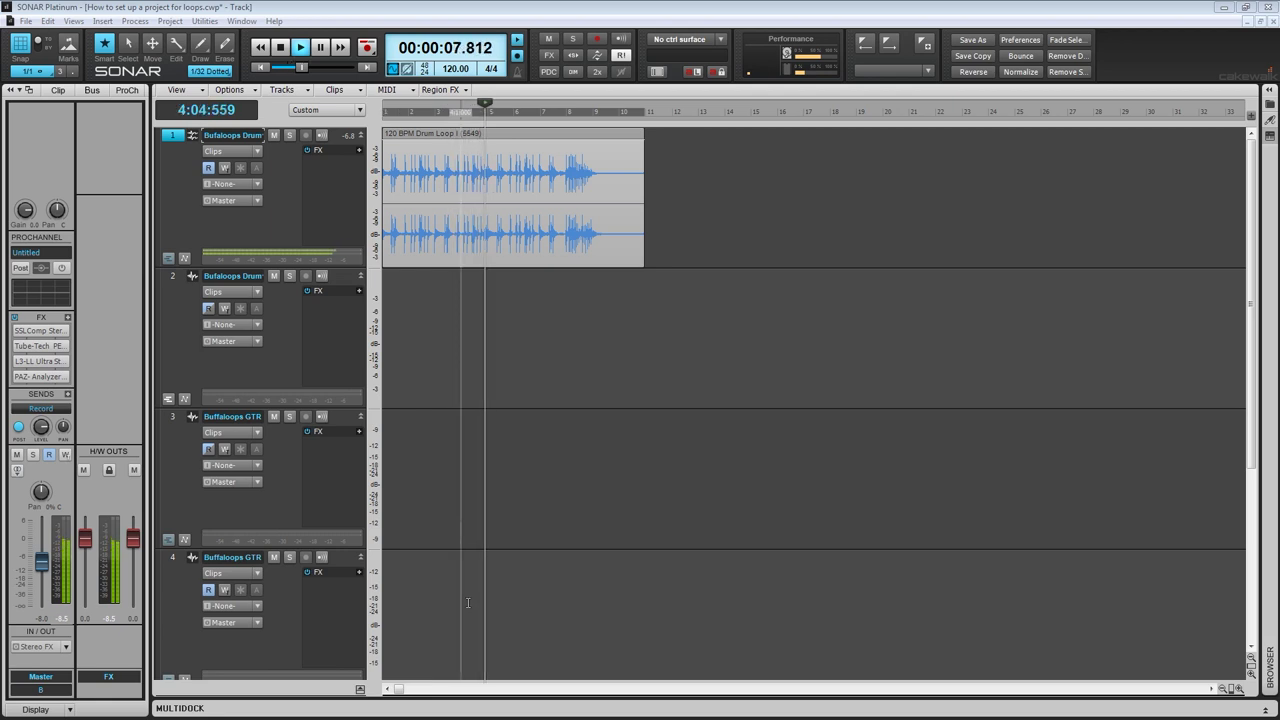
{"action": "key", "text": "space"}
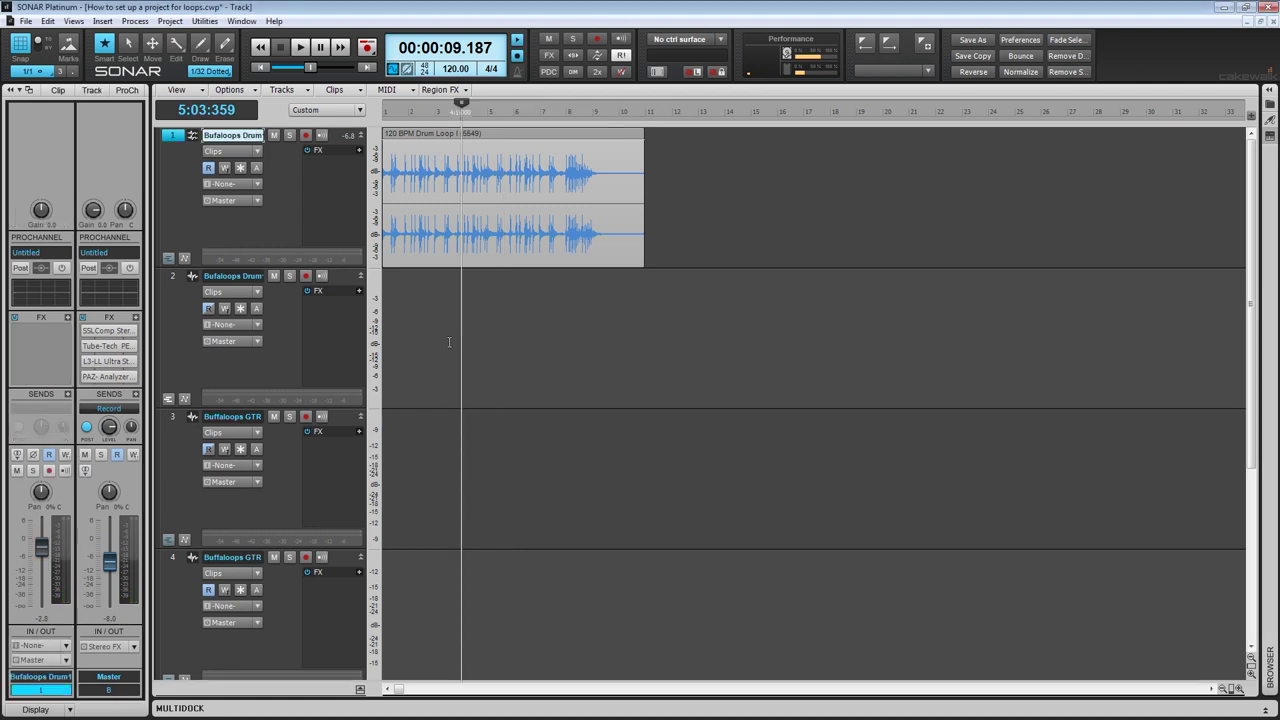
{"action": "left_click", "coordinate": [462, 383]}
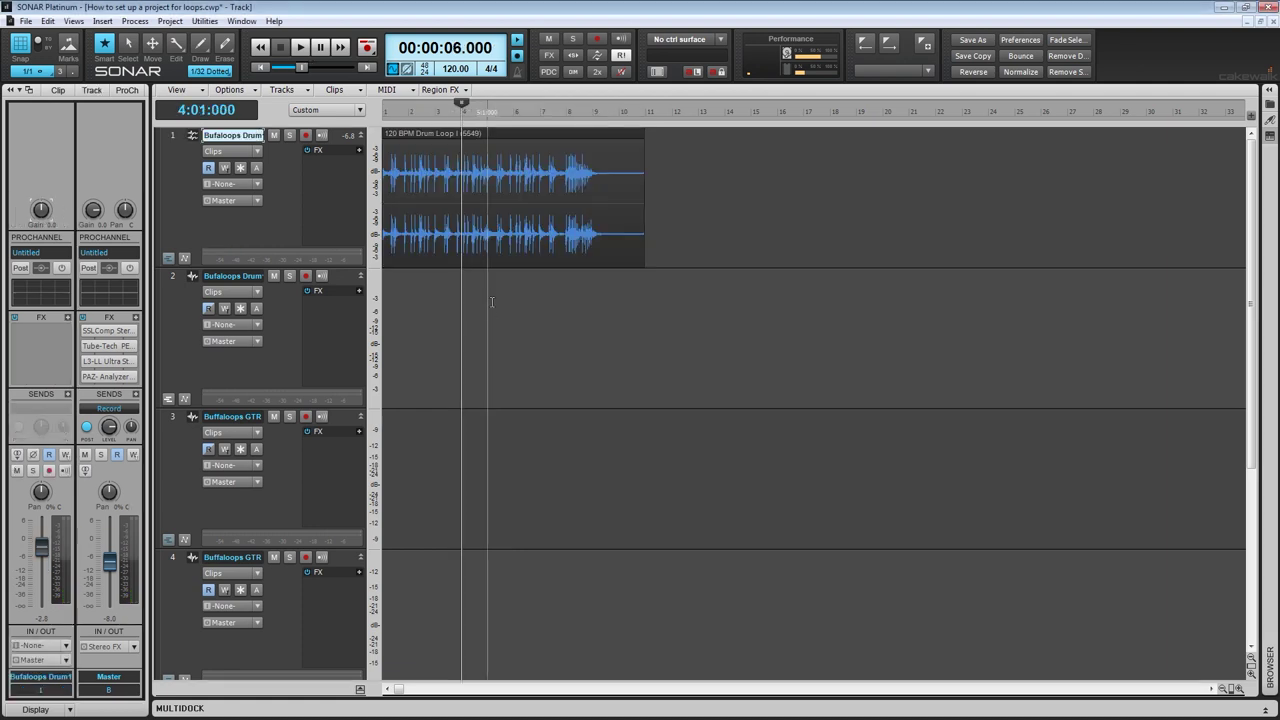
{"action": "left_click", "coordinate": [592, 293]}
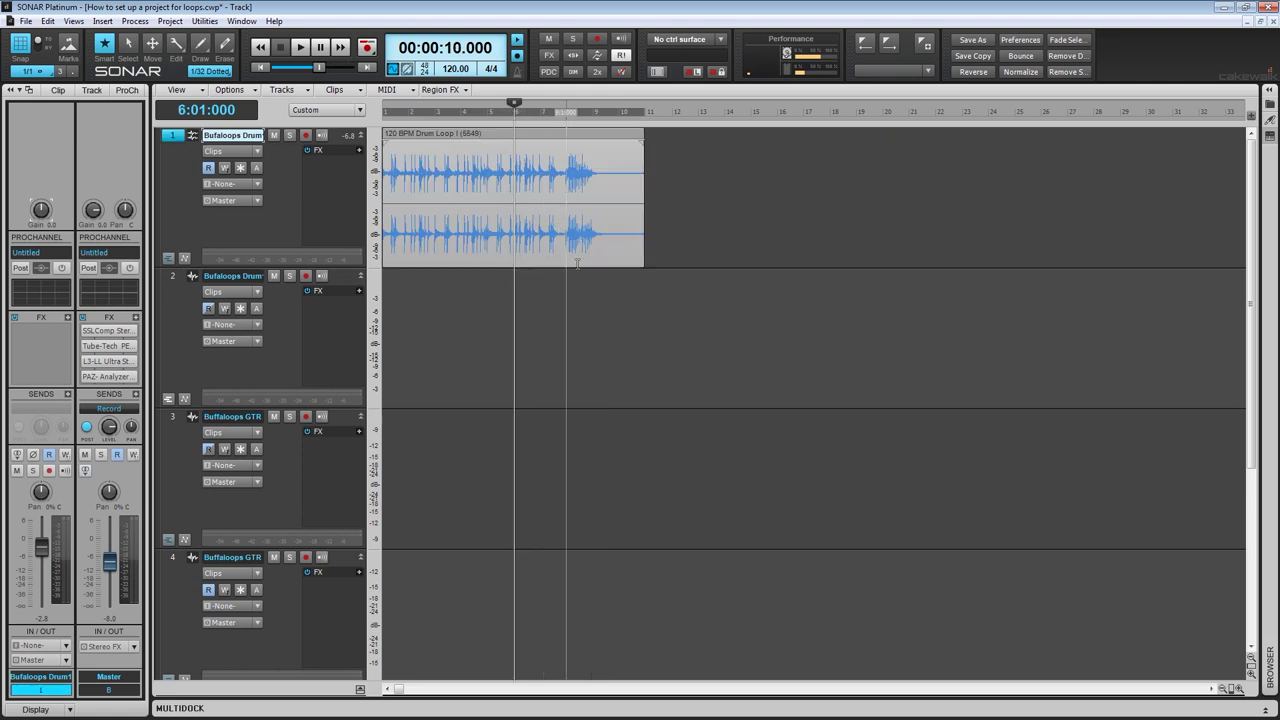
{"action": "left_click", "coordinate": [172, 277]}
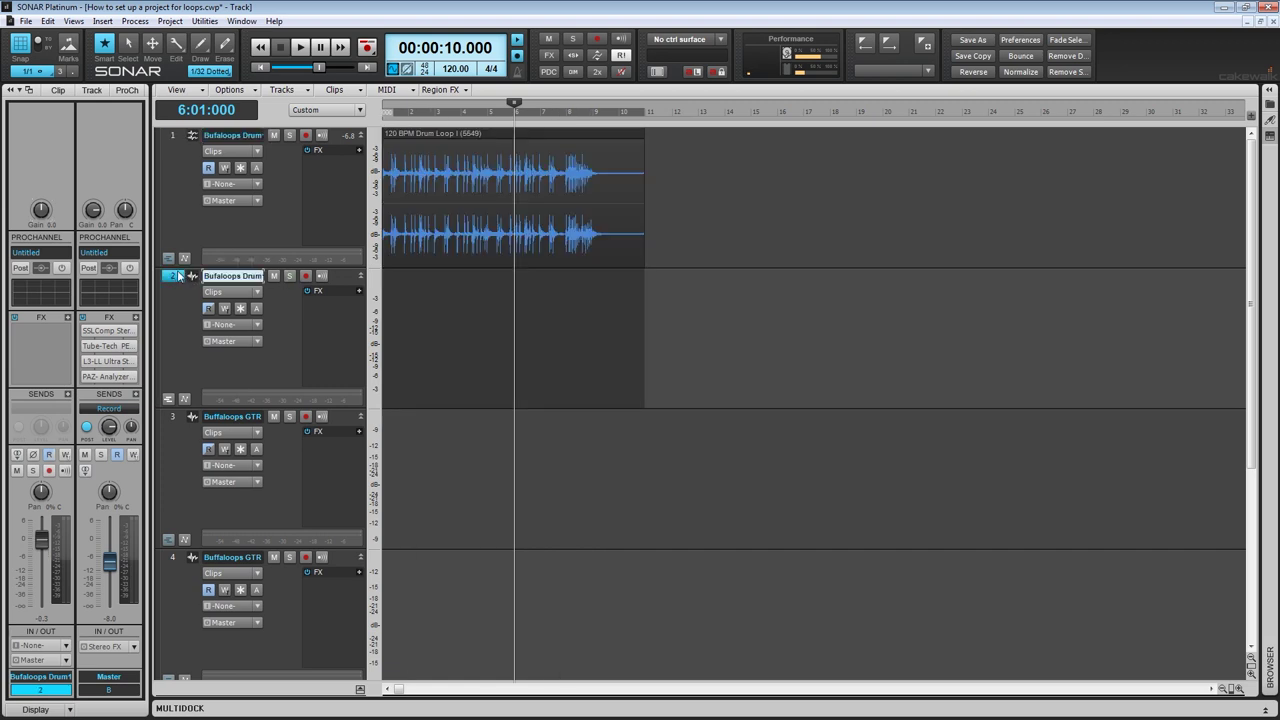
{"action": "right_click", "coordinate": [176, 280]}
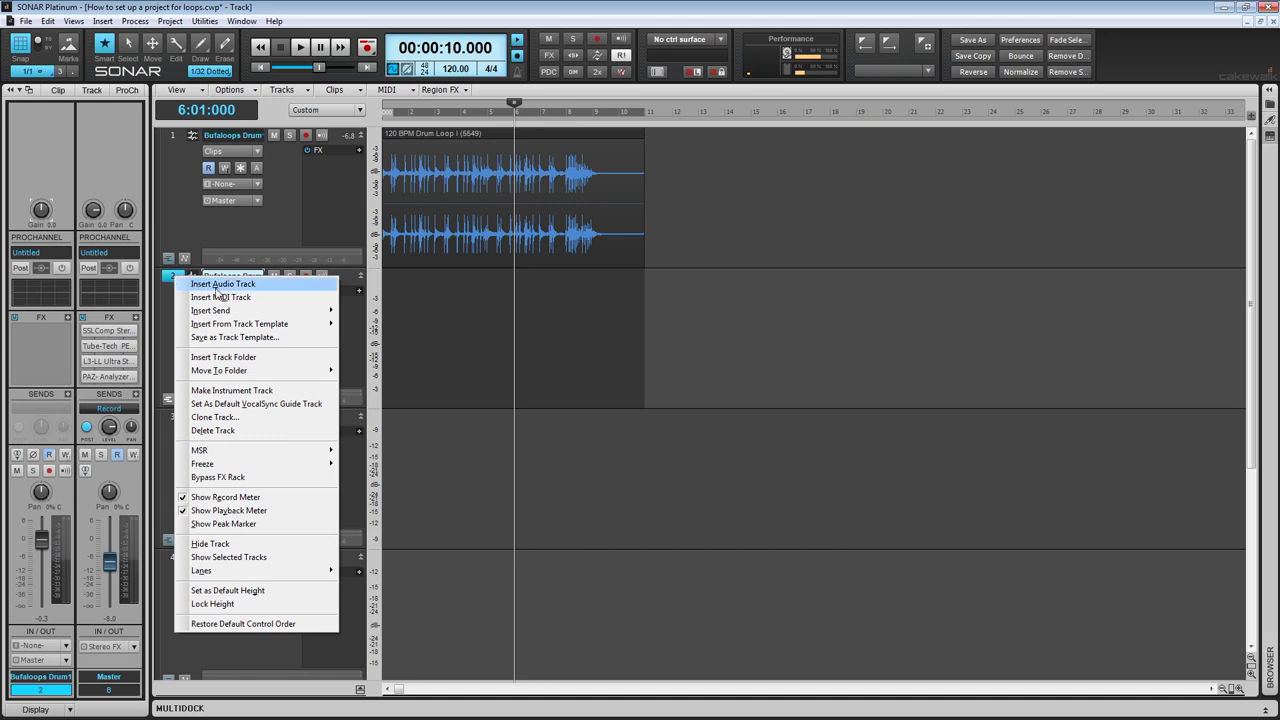
{"action": "left_click", "coordinate": [214, 285]}
{"action": "left_click_drag", "start_coordinate": [346, 284], "coordinate": [360, 403]}
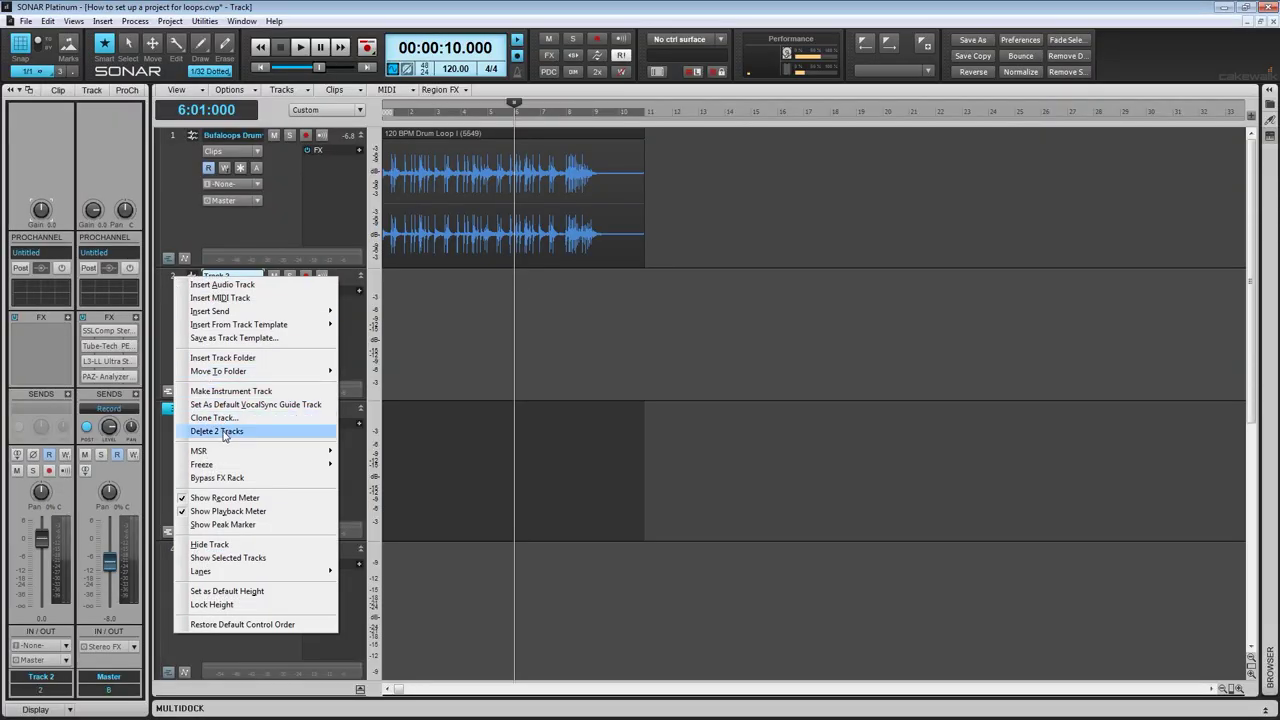
{"action": "left_click", "coordinate": [224, 431]}
{"action": "left_click", "coordinate": [170, 287]}
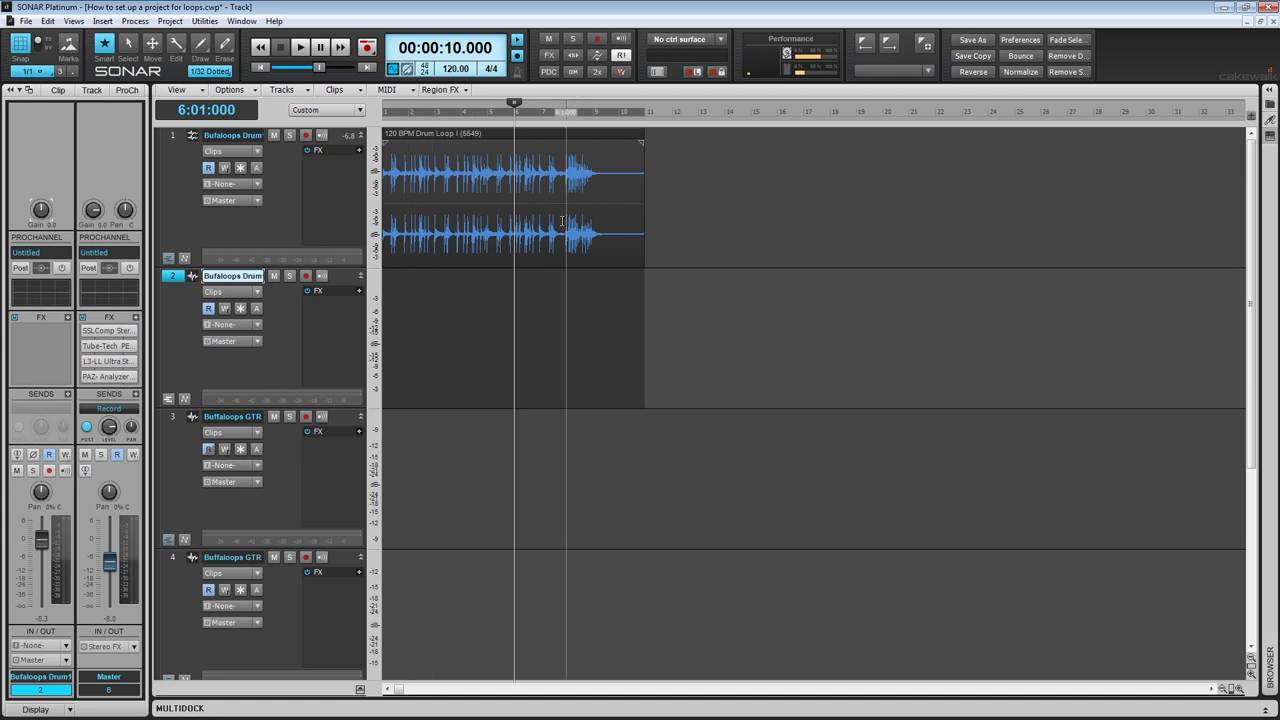
Step: Audition the end of the drum loop from bar 8
{"action": "left_click", "coordinate": [532, 212]}
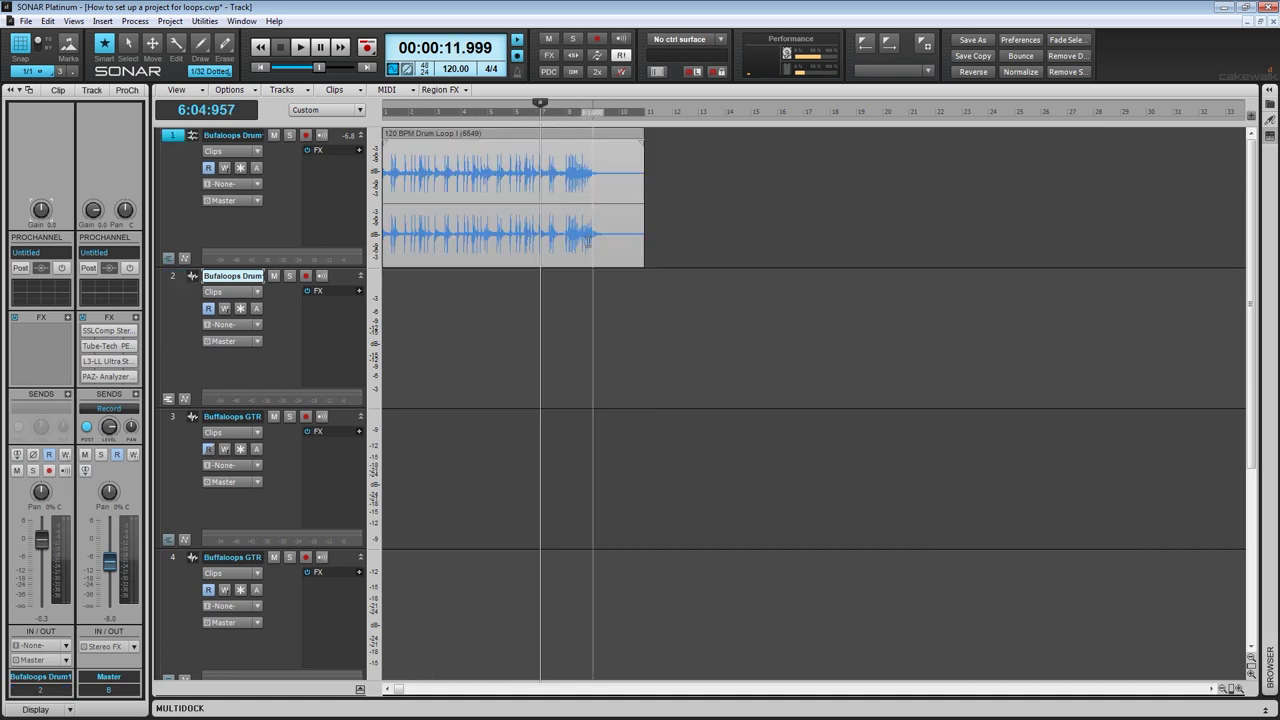
{"action": "left_click", "coordinate": [567, 340]}
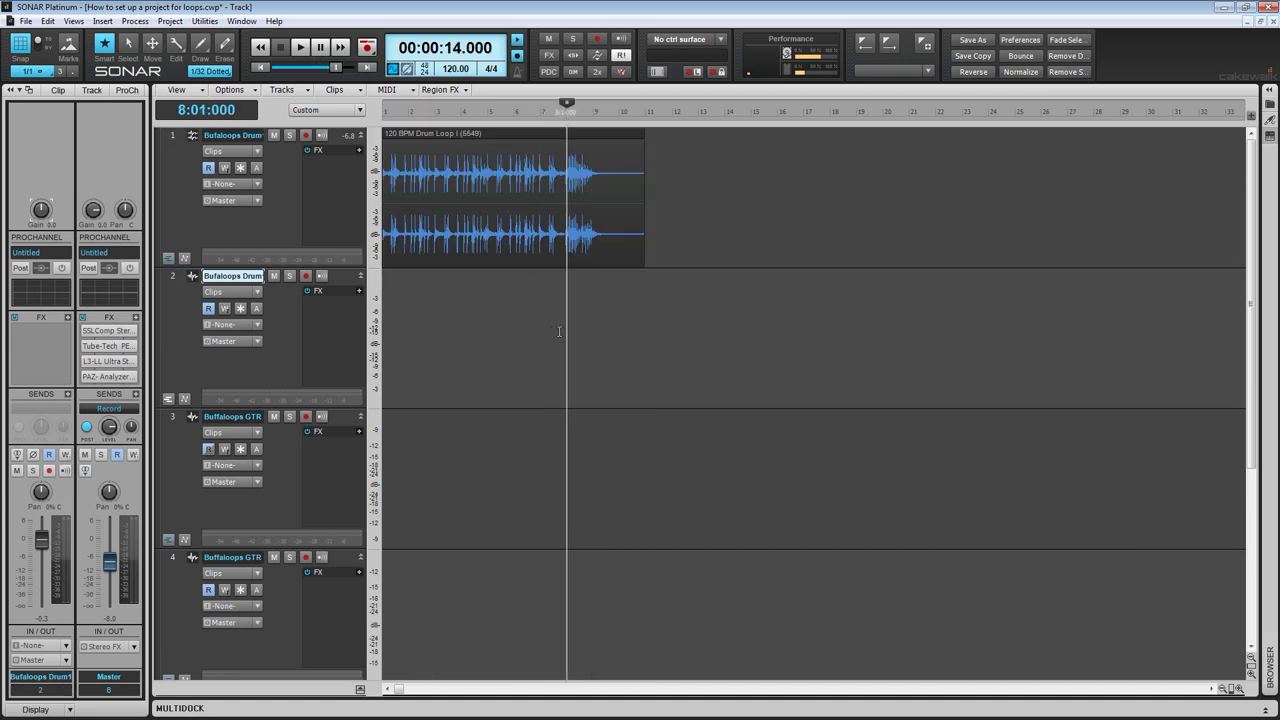
{"action": "key", "text": "space"}
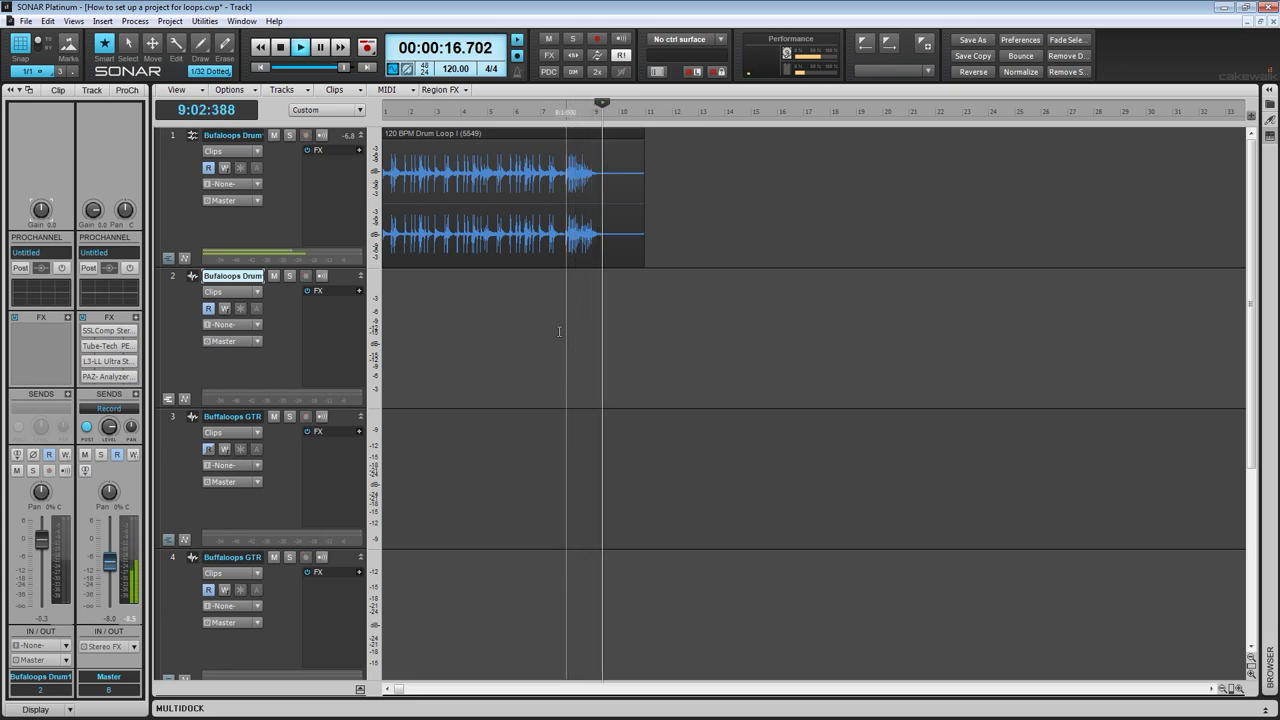
{"action": "key", "text": "space"}
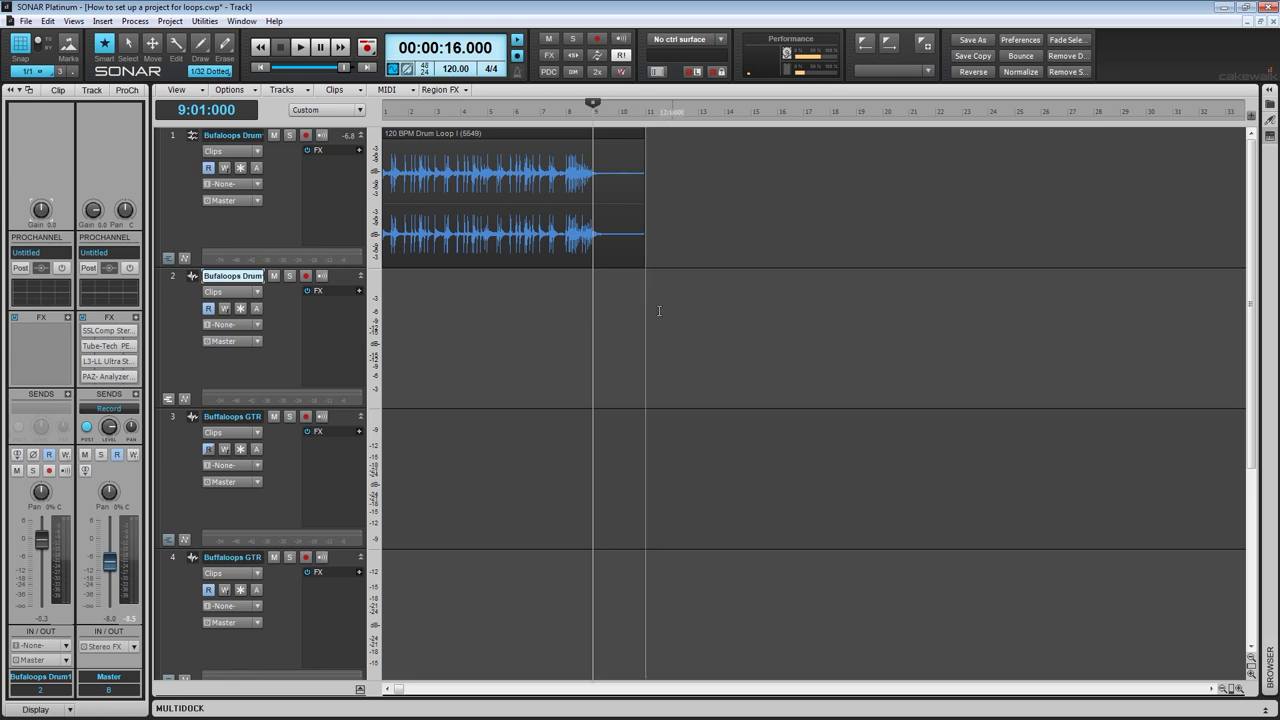
Step: Set the now time to bar 9, where the drum loop ends
{"action": "left_click", "coordinate": [659, 311]}
{"action": "left_click", "coordinate": [590, 311]}
{"action": "left_click", "coordinate": [572, 312]}
{"action": "left_click", "coordinate": [551, 312]}
{"action": "left_click", "coordinate": [569, 313]}
{"action": "left_click", "coordinate": [592, 314]}
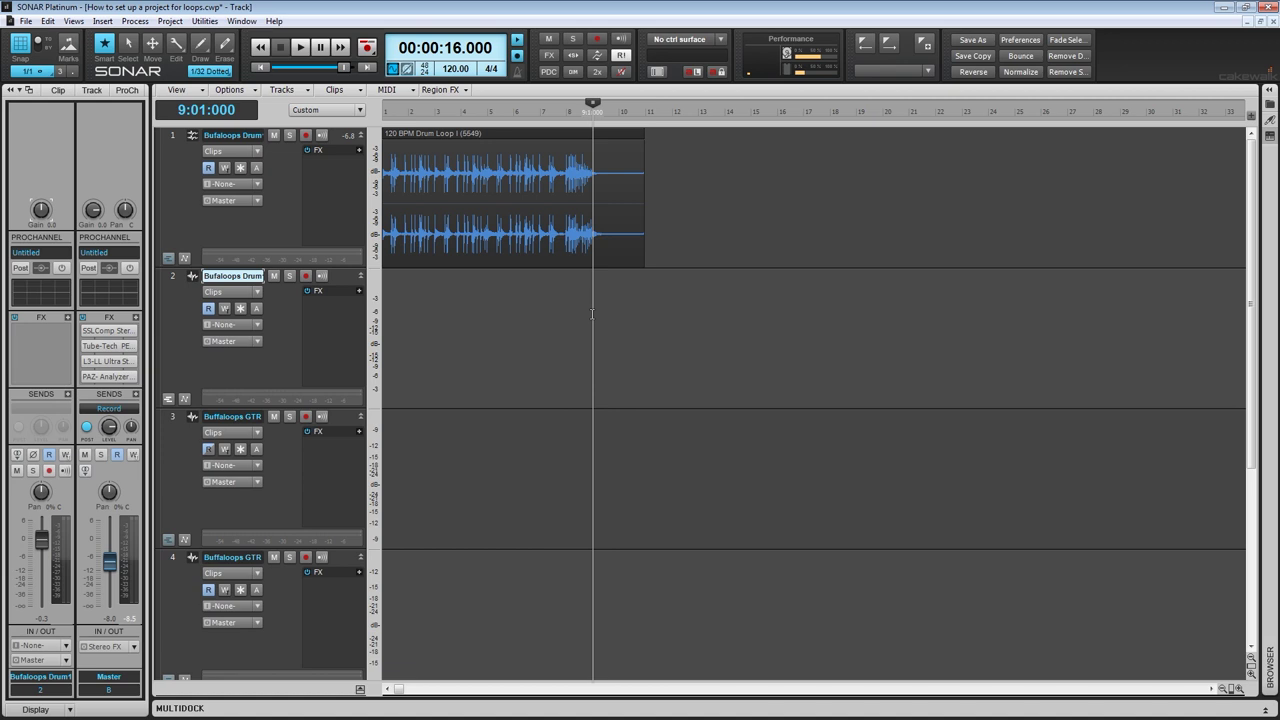
Step: Paste a copy of the drum loop at bar 9 on track 2 and play from bar 7
{"action": "left_click", "coordinate": [172, 280]}
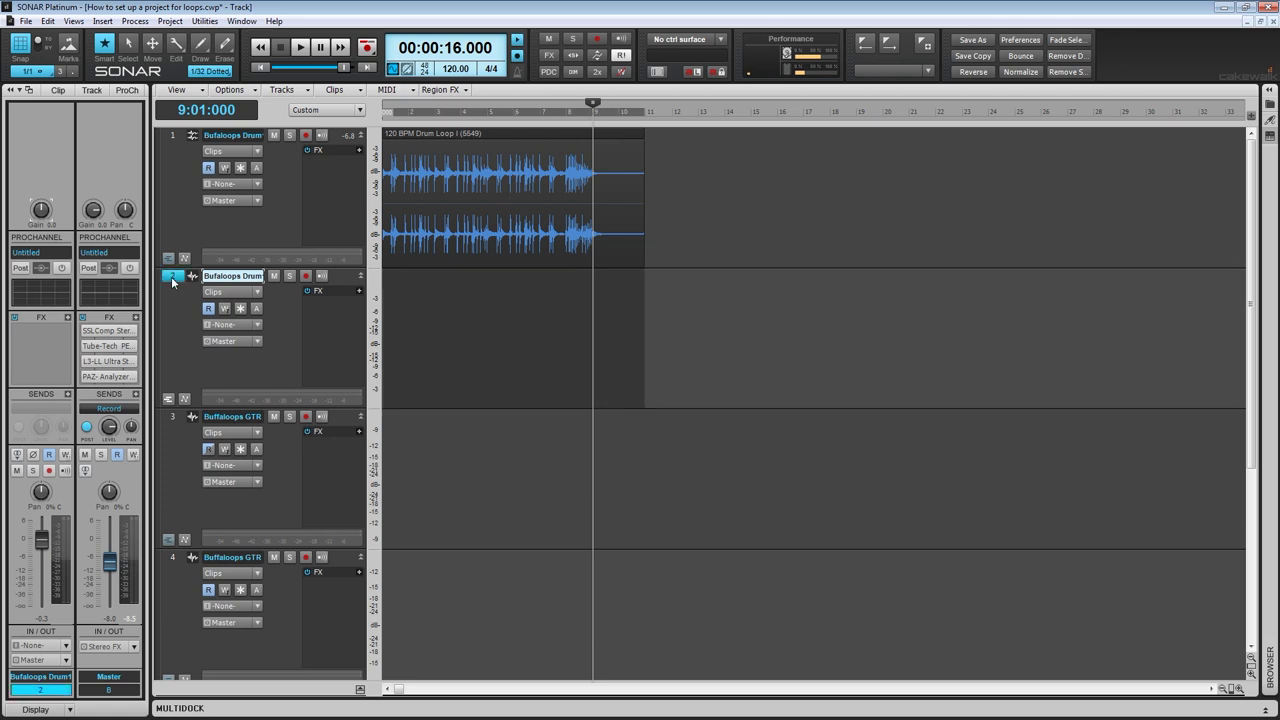
{"action": "key", "text": "ctrl+v"}
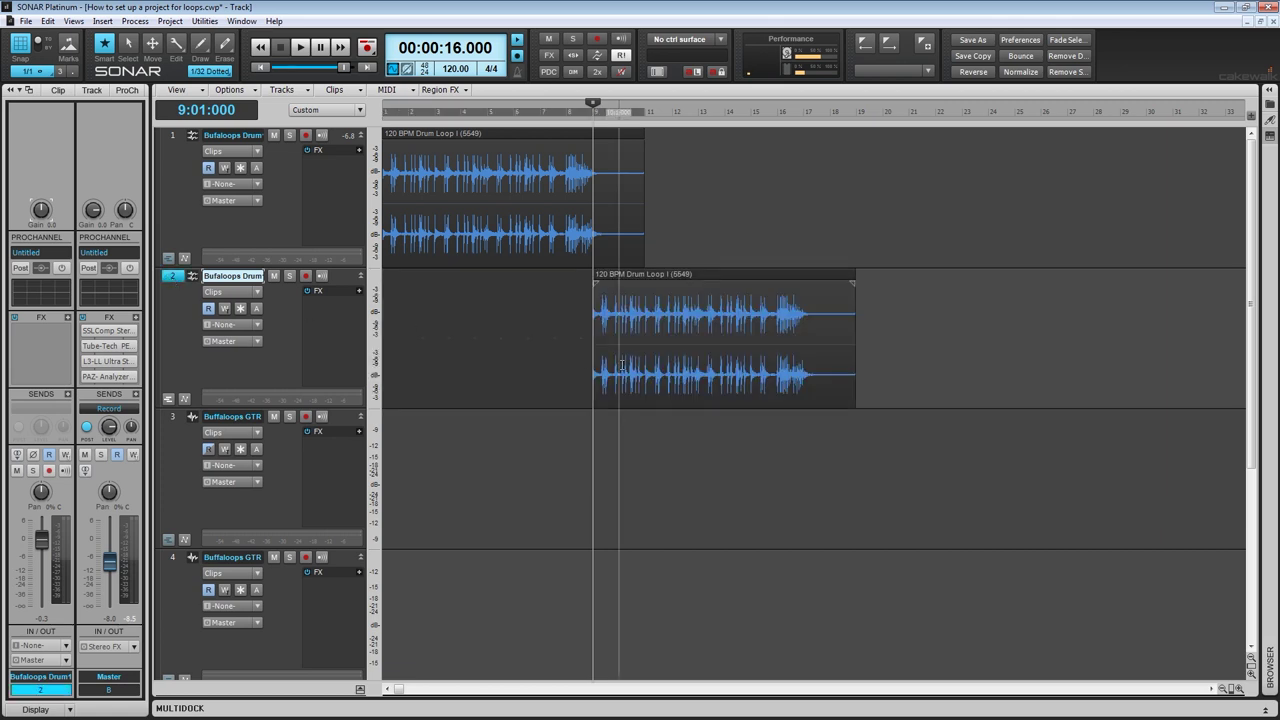
{"action": "left_click", "coordinate": [566, 345]}
{"action": "left_click", "coordinate": [548, 345]}
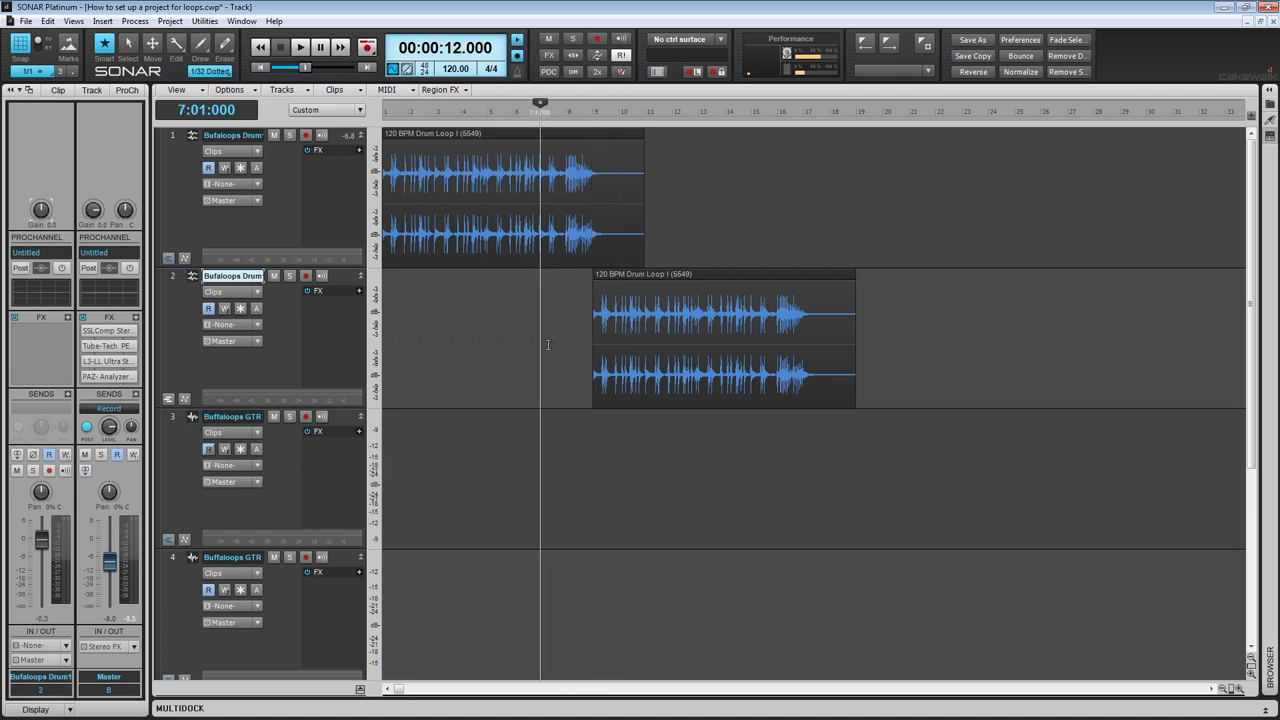
{"action": "key", "text": "space"}
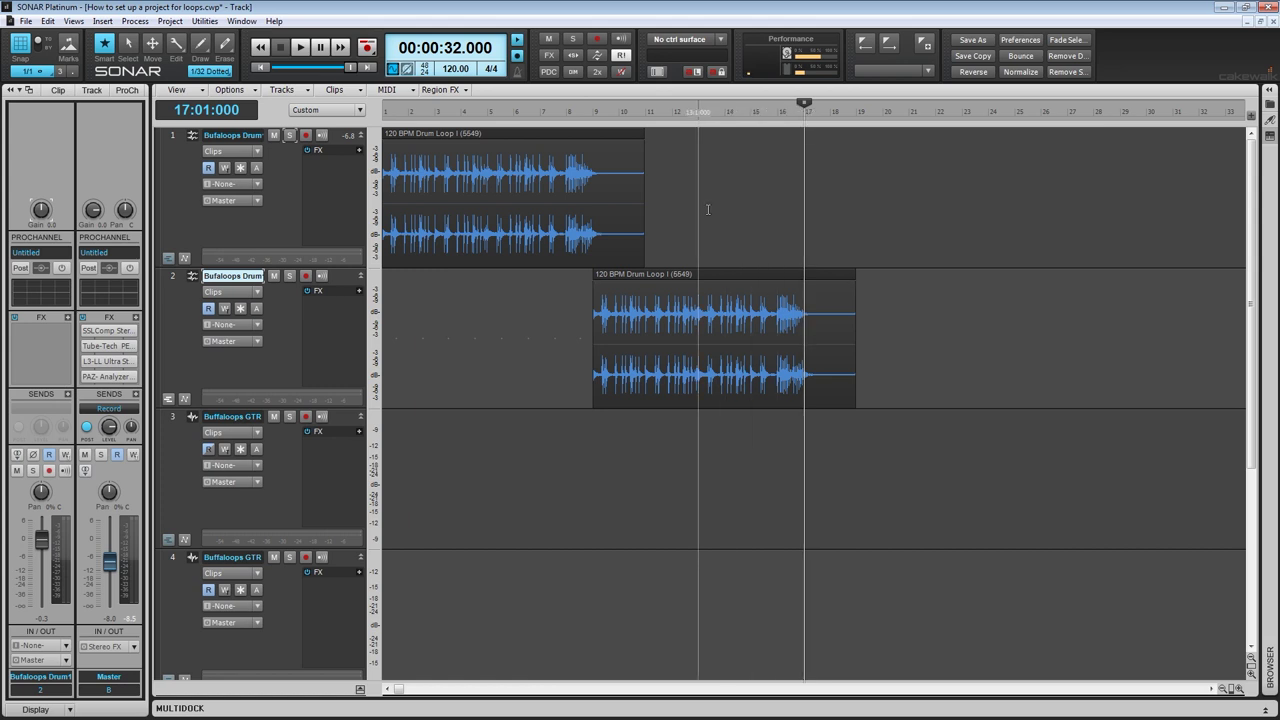
Step: Select both drum loop clips and audition the loop ending from bar 16
{"action": "right_click", "coordinate": [757, 187]}
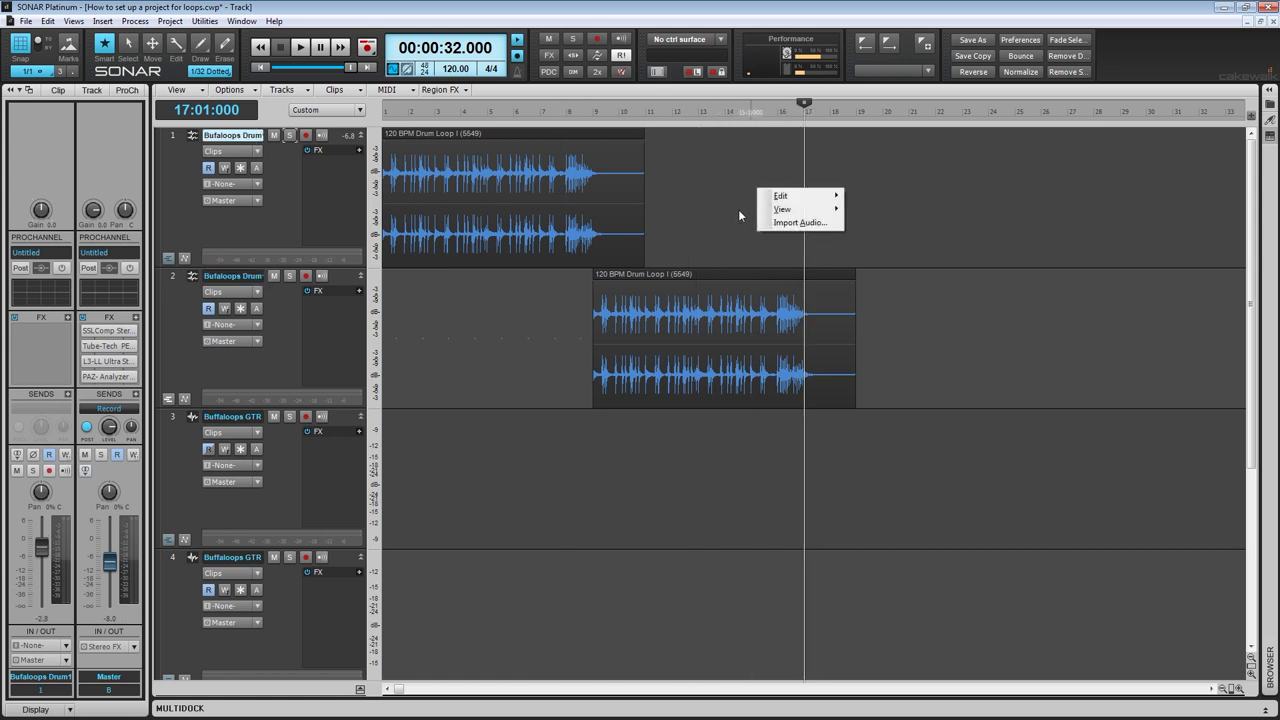
{"action": "key", "text": "Escape"}
{"action": "left_click_drag", "start_coordinate": [745, 194], "coordinate": [507, 324]}
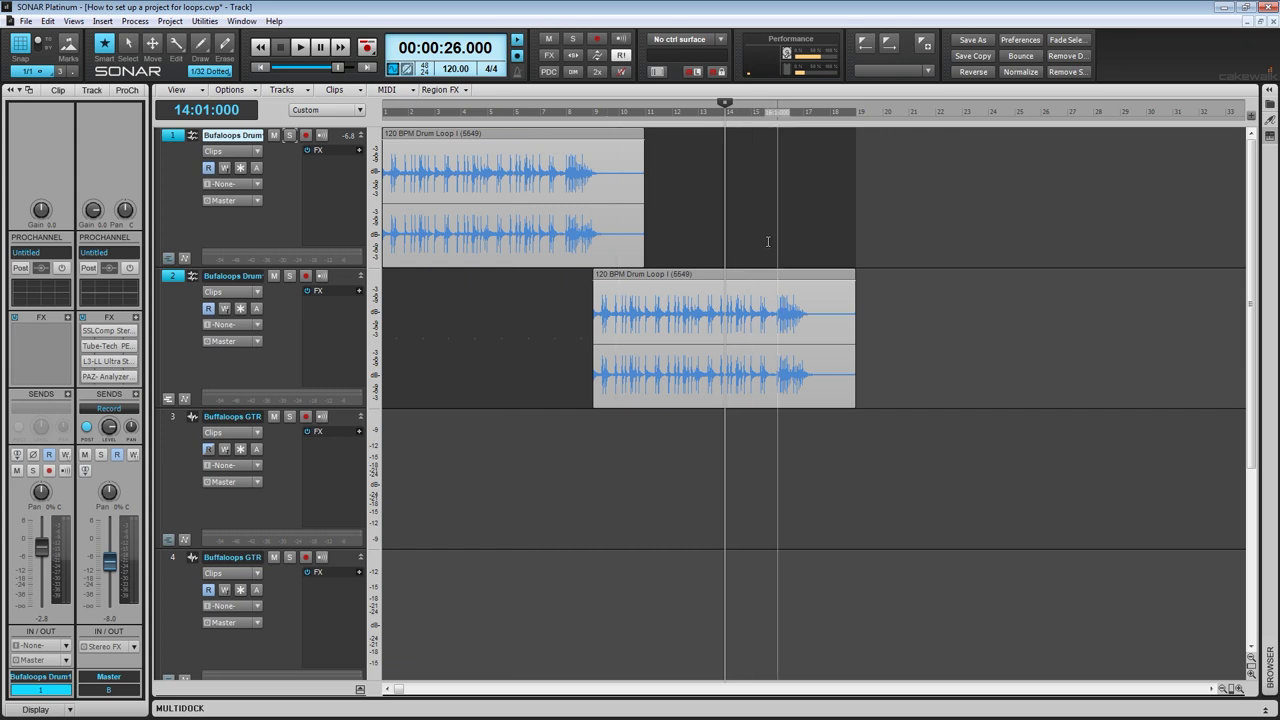
{"action": "left_click", "coordinate": [768, 241]}
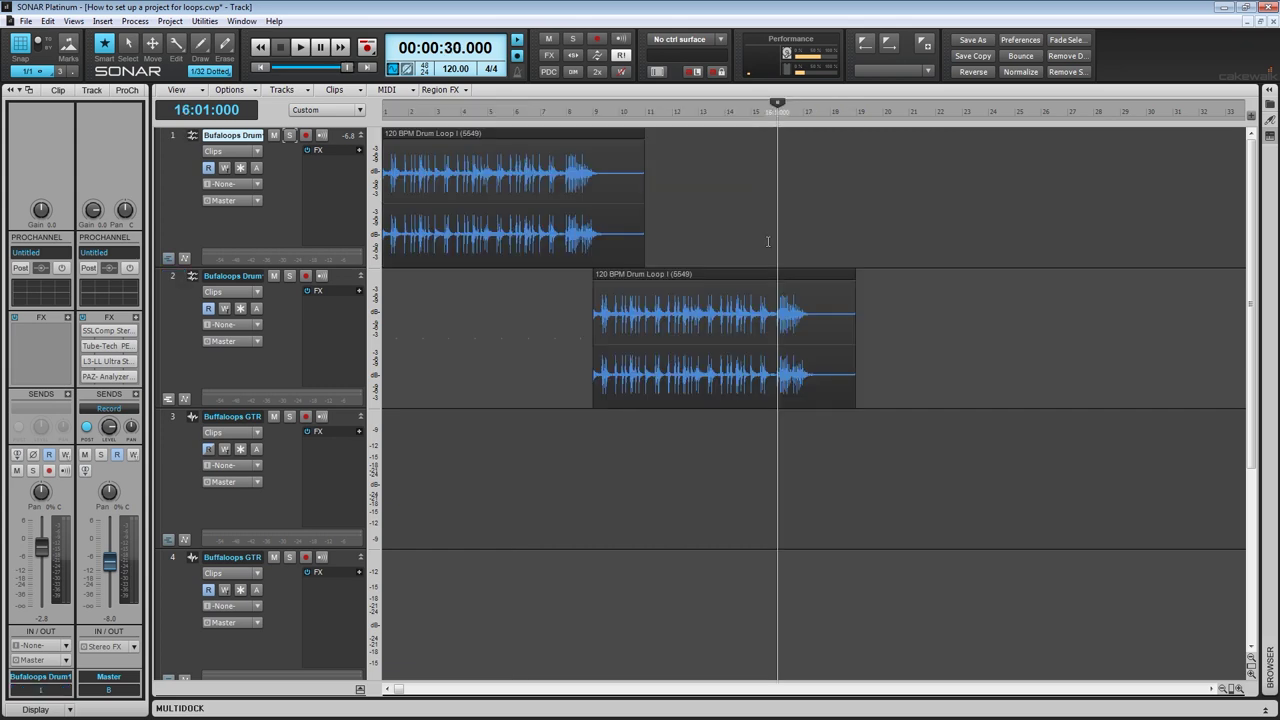
{"action": "key", "text": "space"}
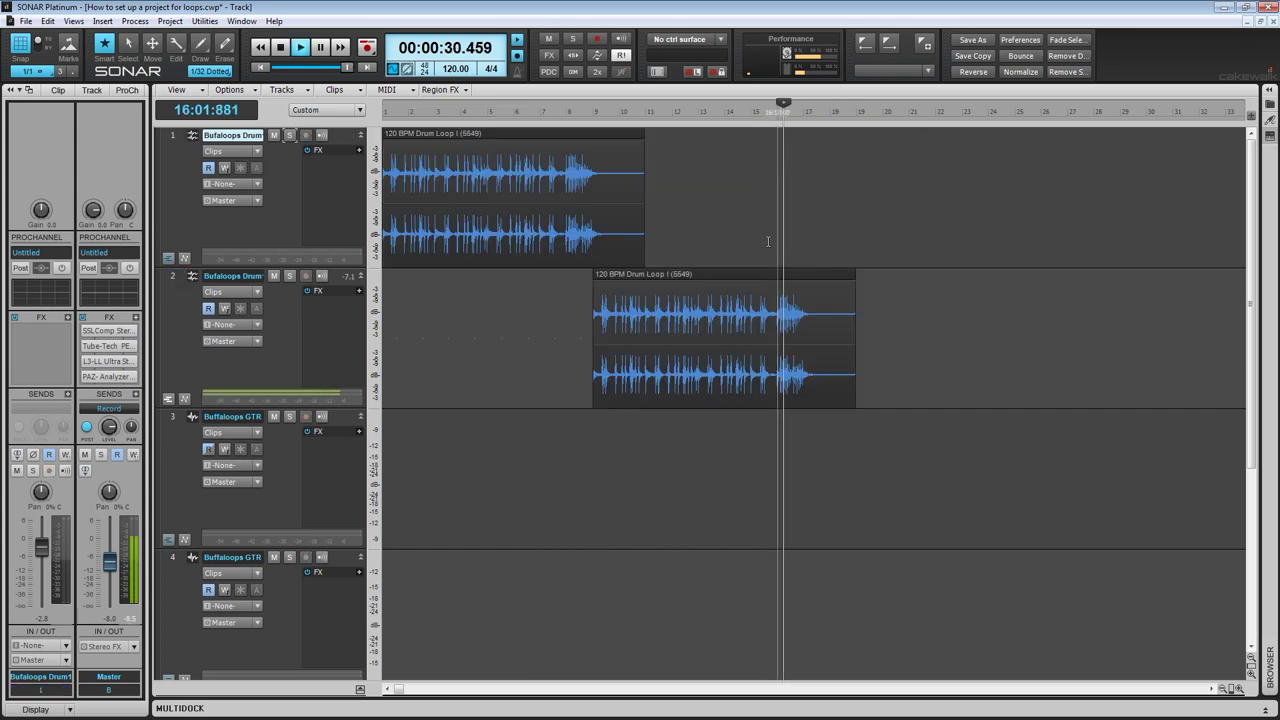
{"action": "key", "text": "space"}
Step: Paste the two drum loops at bar 17, starting on track 1
{"action": "left_click", "coordinate": [807, 192]}
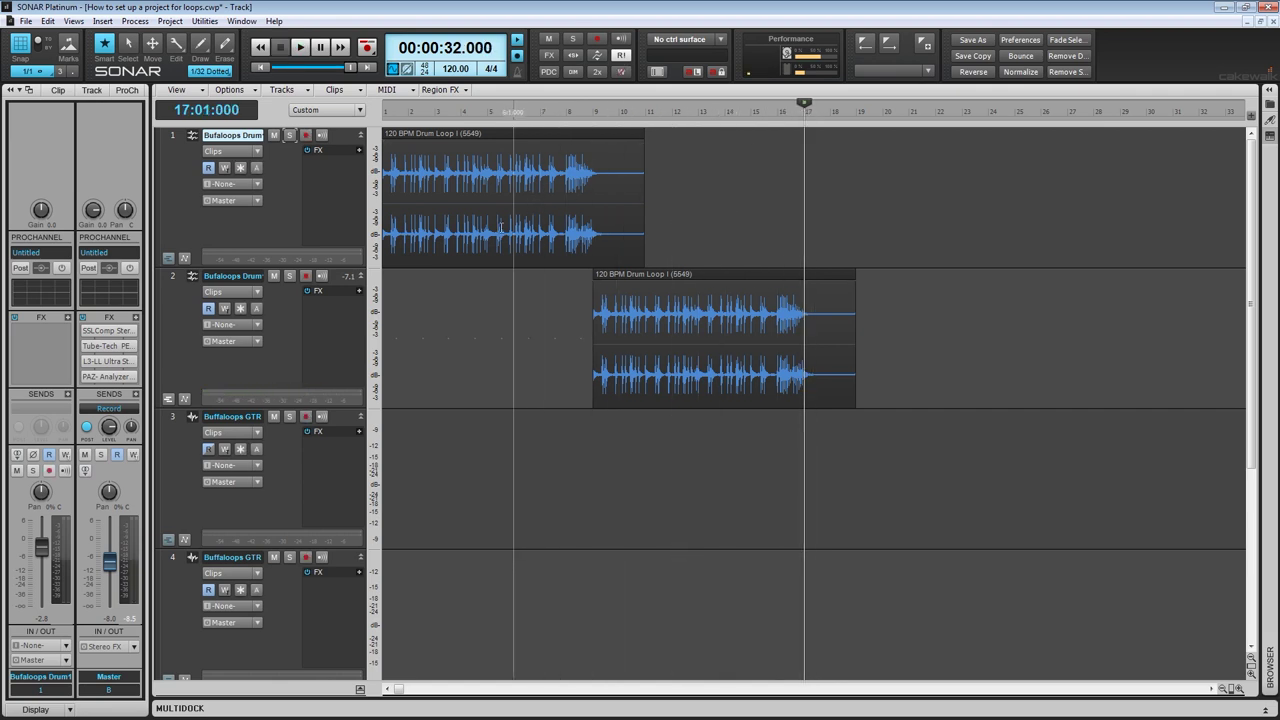
{"action": "left_click", "coordinate": [171, 139]}
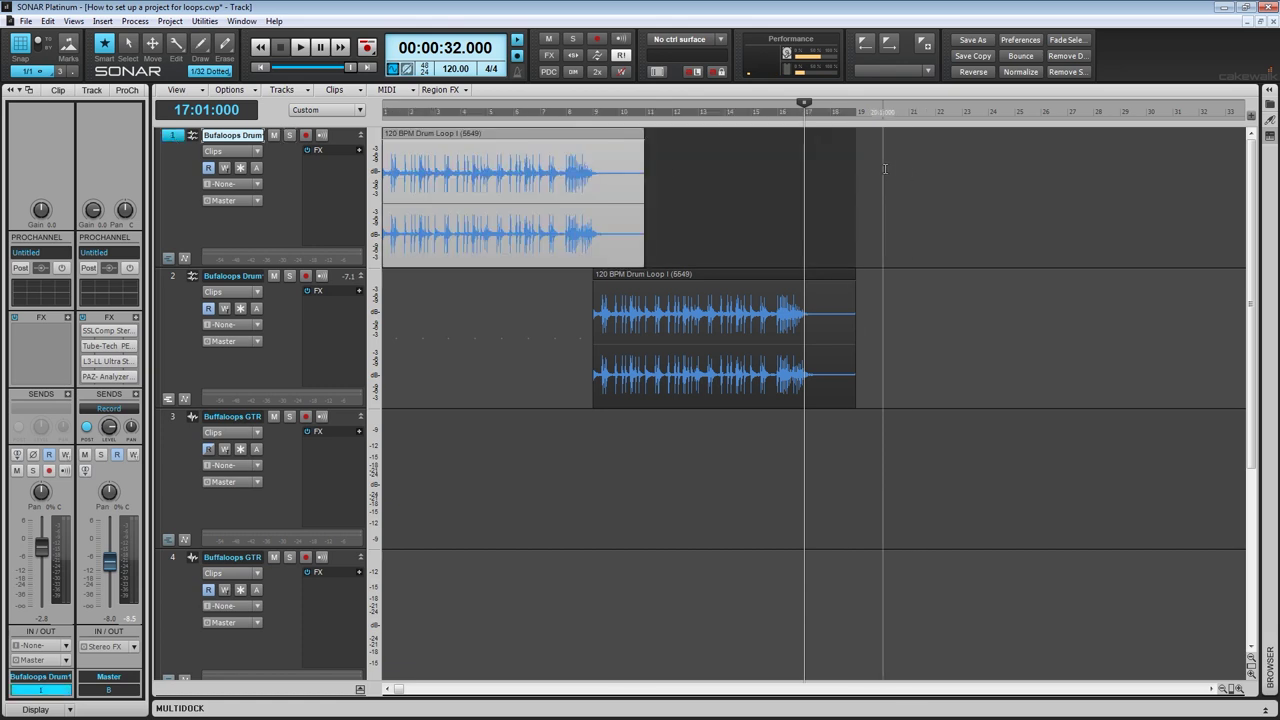
{"action": "key", "text": "ctrl+v"}
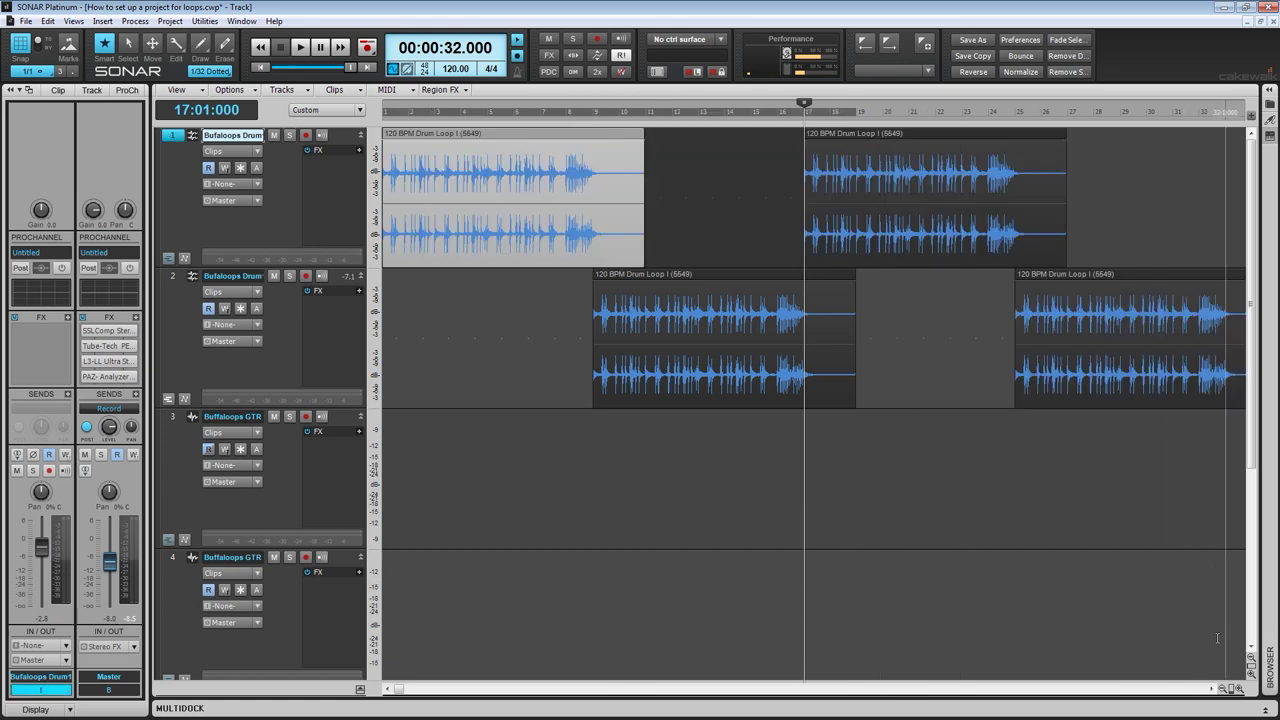
Step: Zoom out, select all four drum clips and set the now line to bar 33
{"action": "left_click", "coordinate": [1224, 689]}
{"action": "left_click", "coordinate": [1224, 689]}
{"action": "left_click", "coordinate": [1224, 689]}
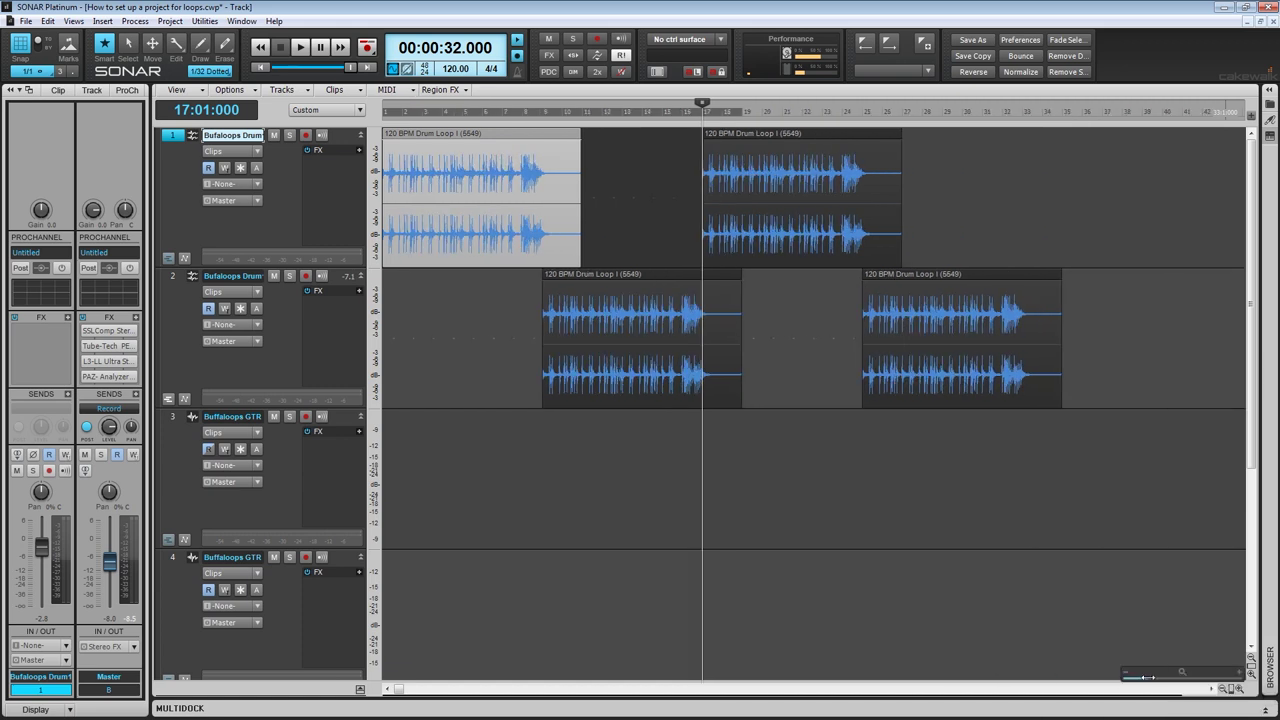
{"action": "left_click", "coordinate": [1224, 689]}
{"action": "left_click_drag", "start_coordinate": [785, 243], "coordinate": [466, 325]}
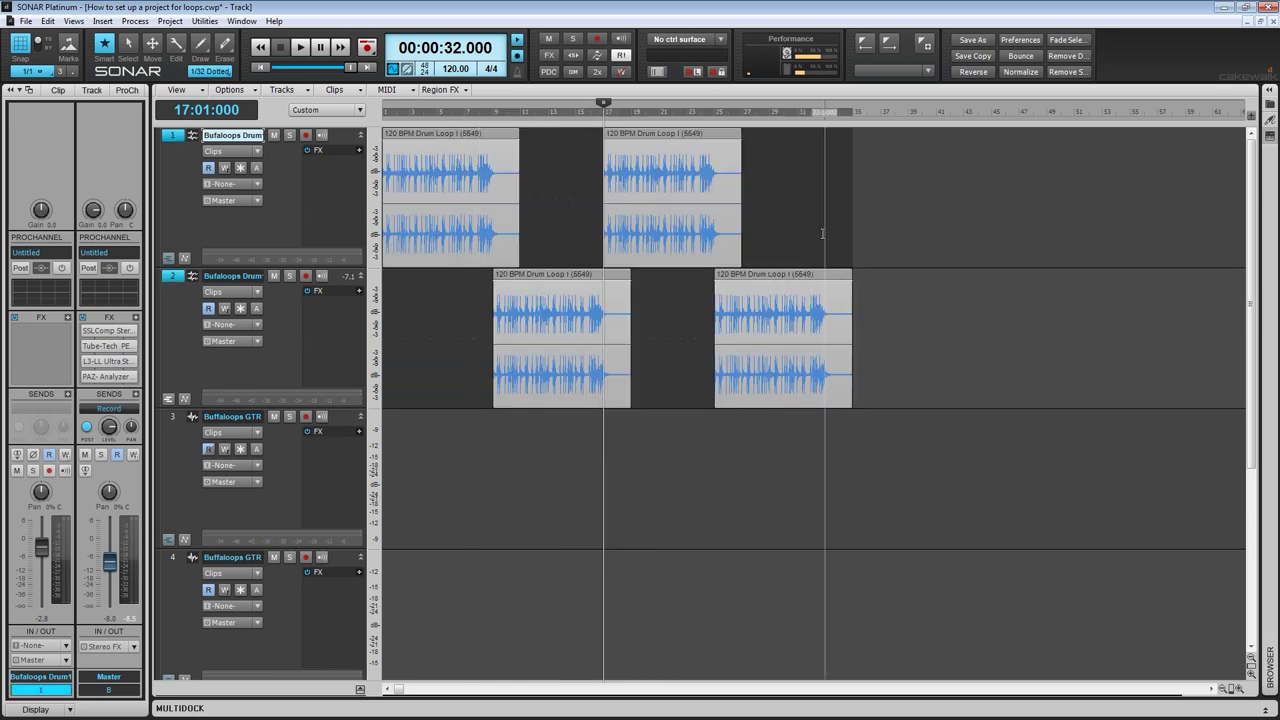
{"action": "left_click", "coordinate": [822, 233]}
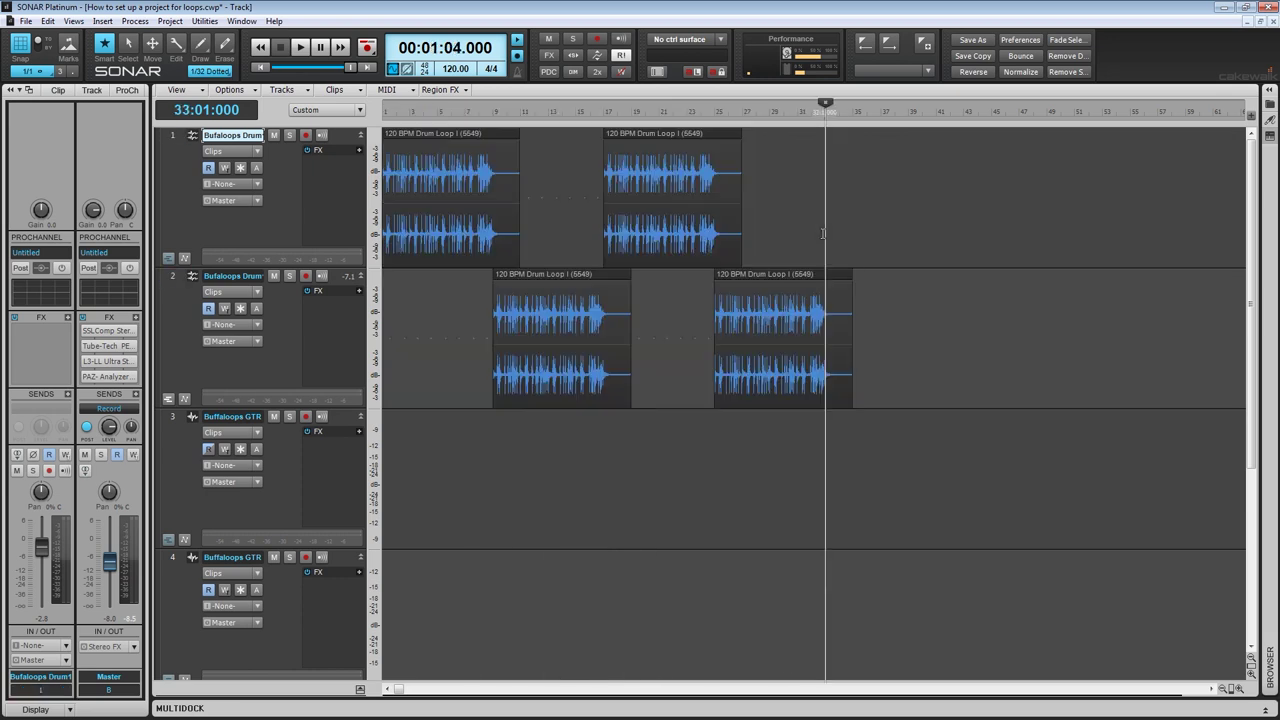
Step: Paste the four drum clips at bar 33, then select guitar track 3 and rewind to zero
{"action": "left_click", "coordinate": [172, 135]}
{"action": "key", "text": "ctrl+v"}
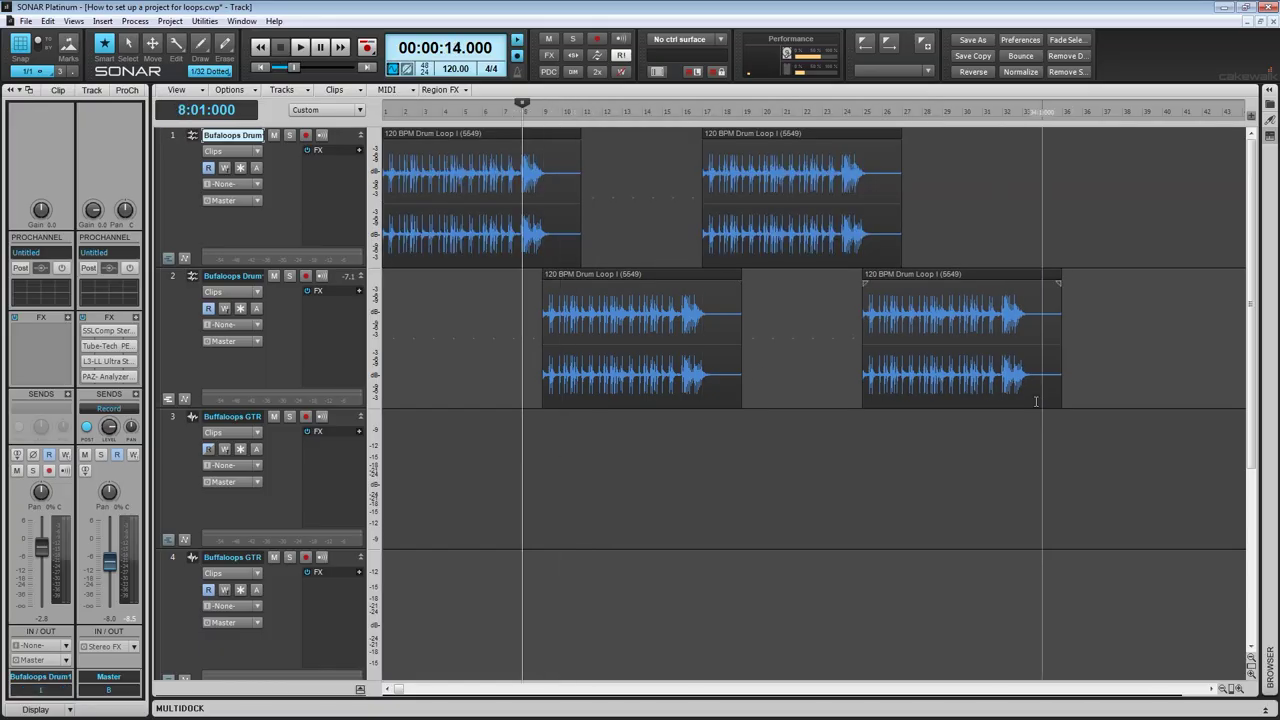
{"action": "left_click", "coordinate": [1019, 431]}
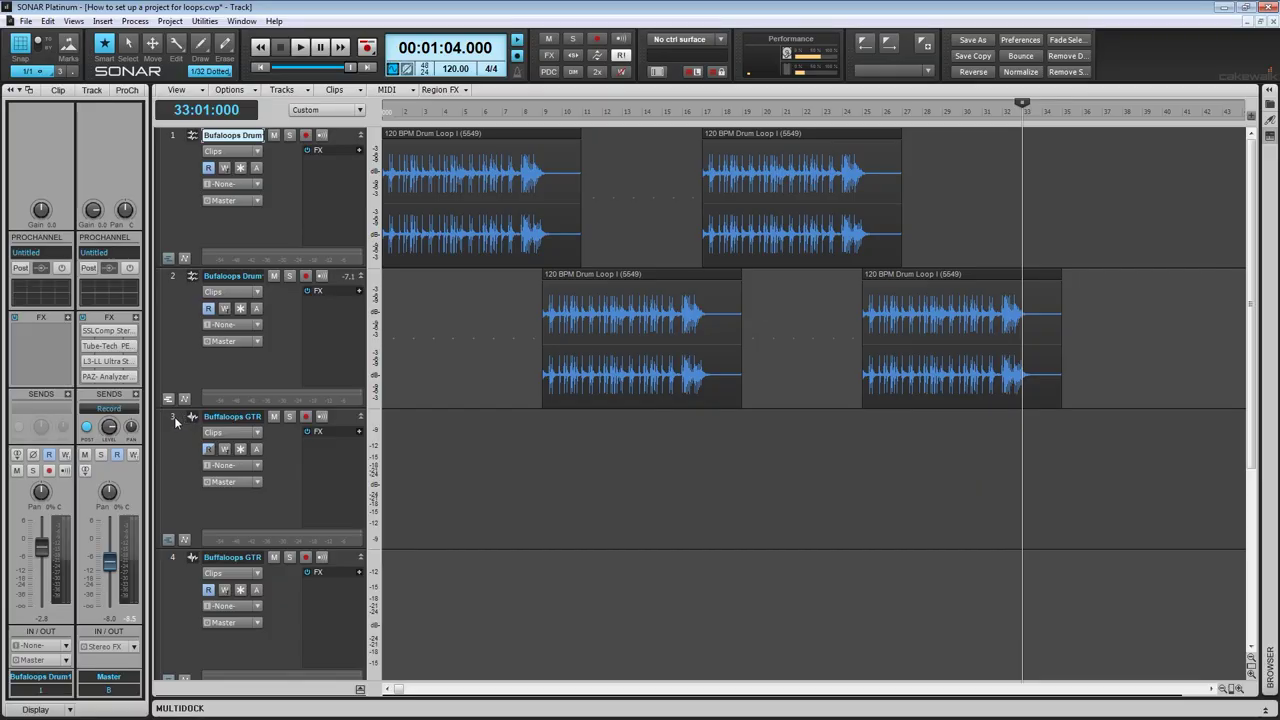
{"action": "left_click", "coordinate": [175, 421]}
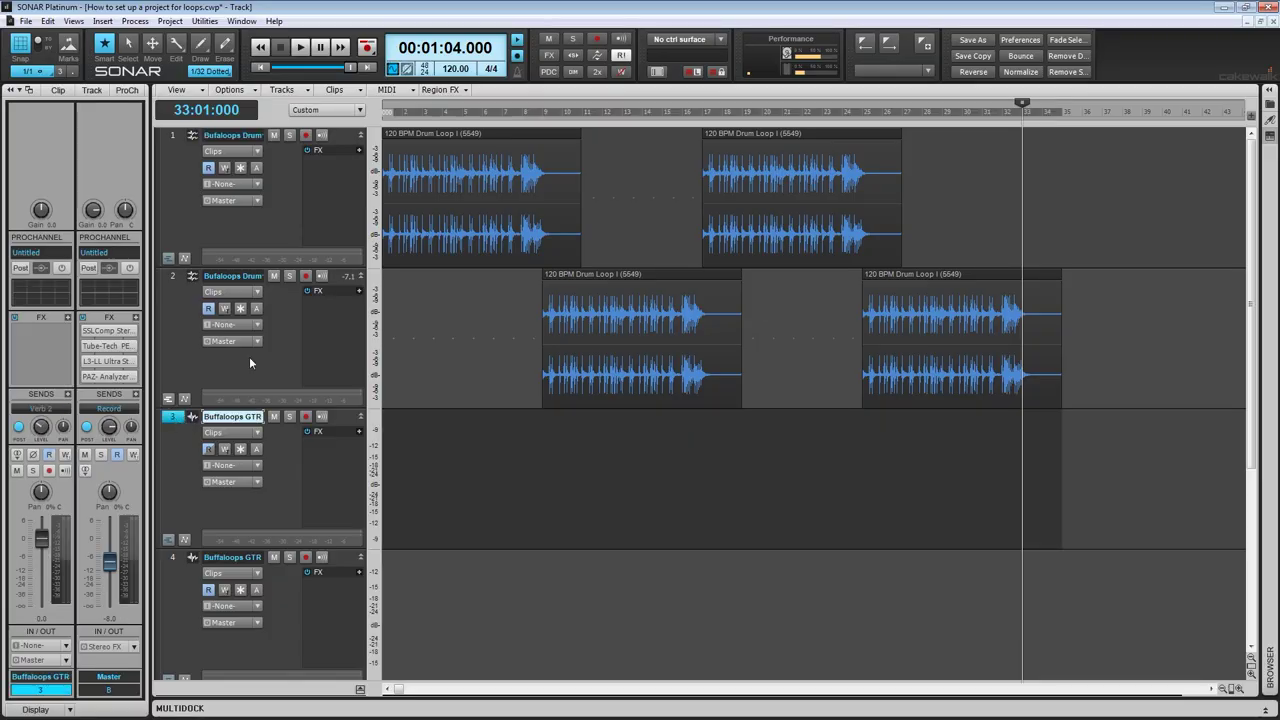
{"action": "left_click", "coordinate": [261, 69]}
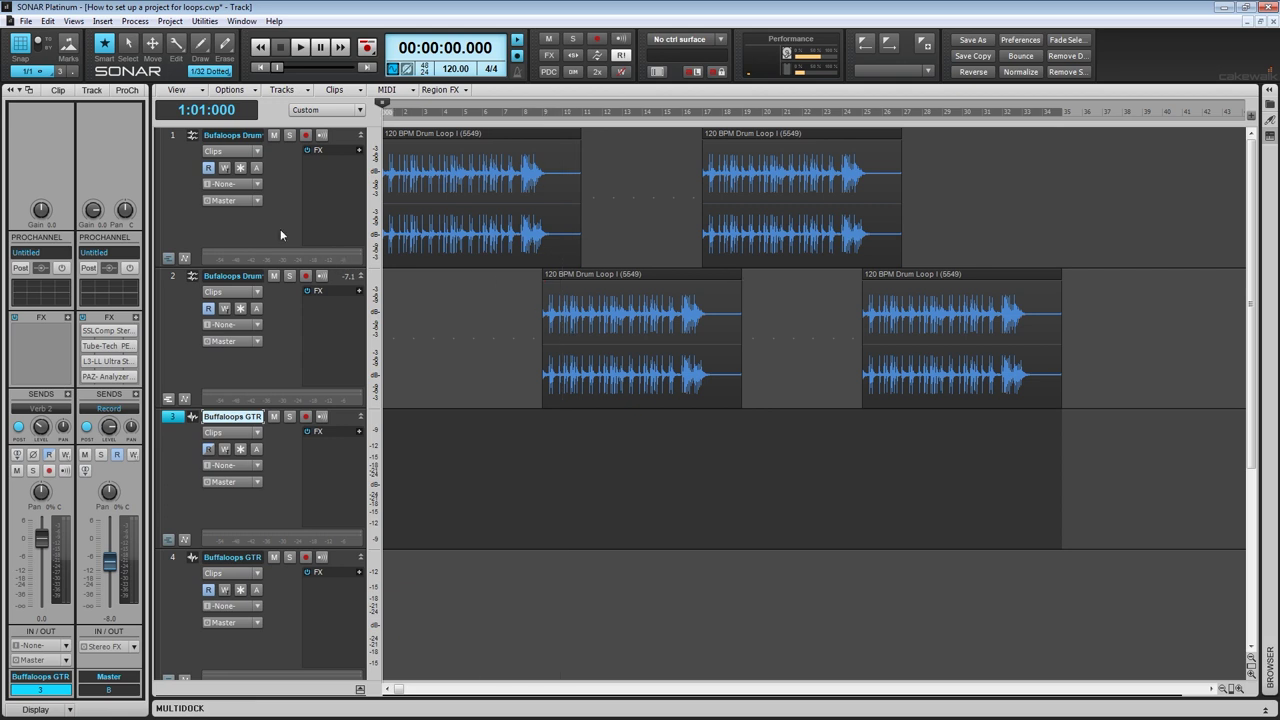
Step: Import 'WP 120Bpm Loop 2 Gtr 1' and 'Gtr 2' from Neapolitan > Wolf Pack Guitars onto tracks 3 and 4
{"action": "left_click", "coordinate": [27, 21]}
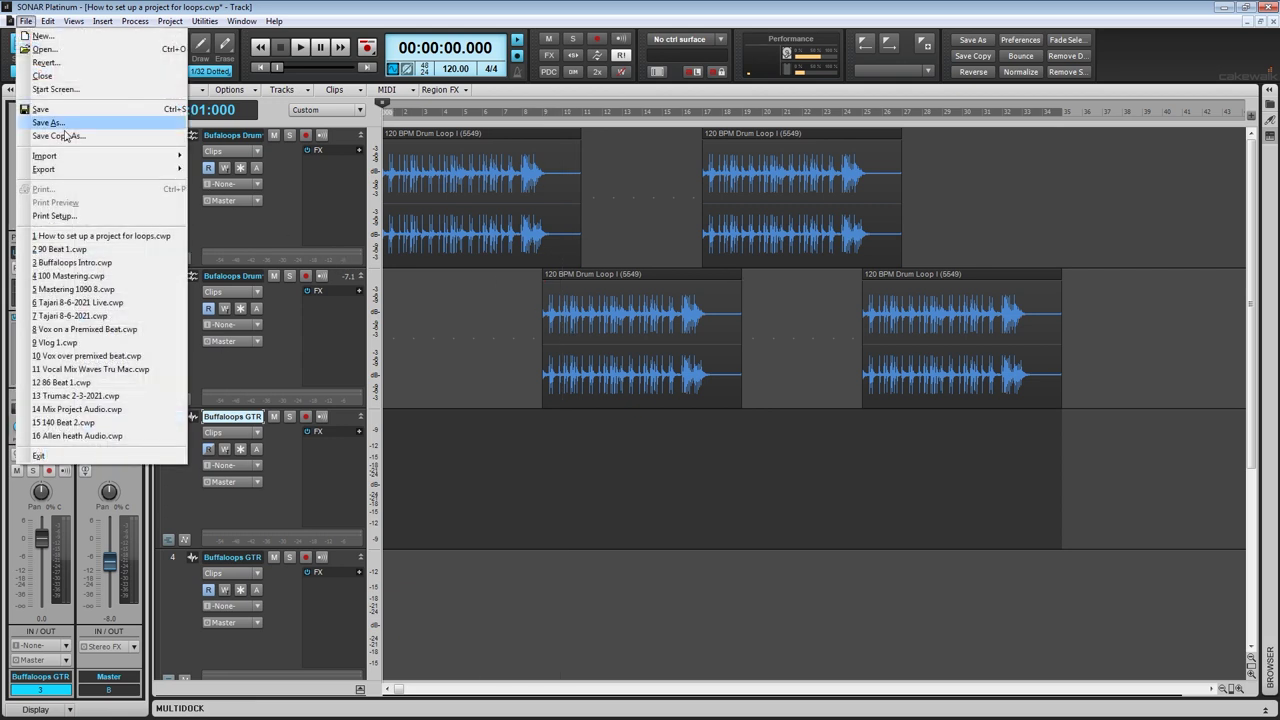
{"action": "mouse_move", "coordinate": [70, 158]}
{"action": "left_click", "coordinate": [214, 156]}
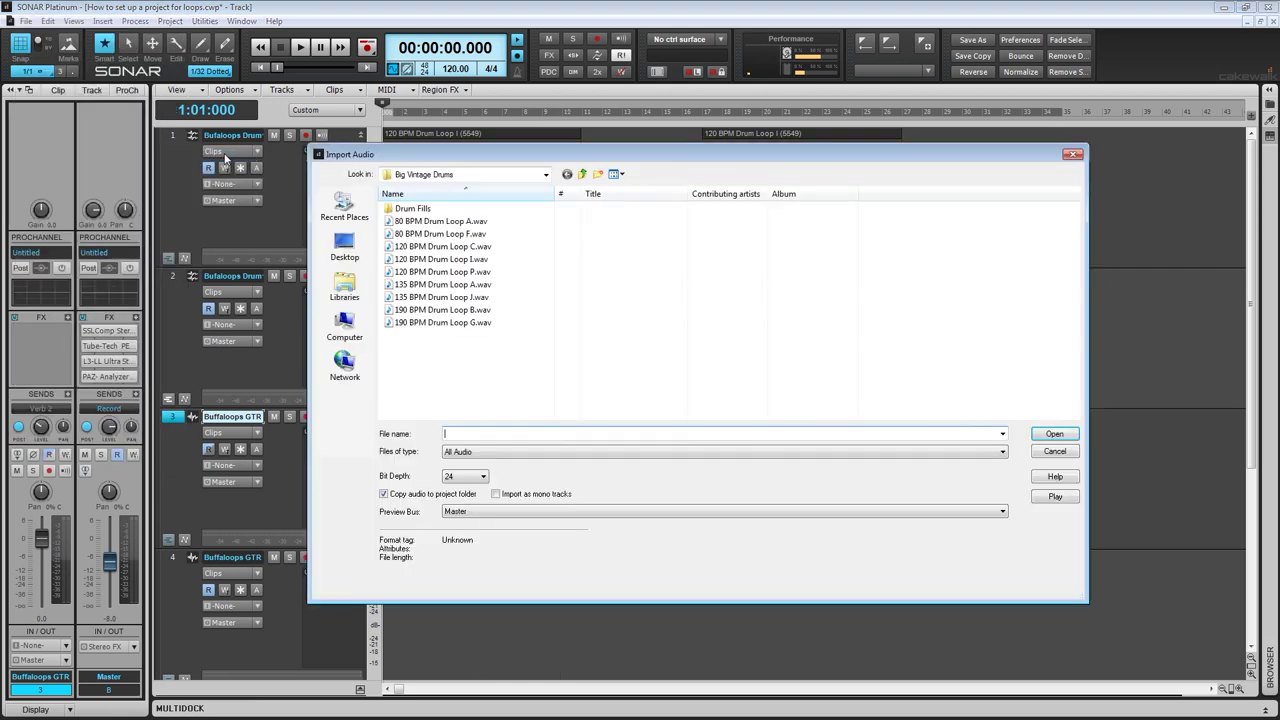
{"action": "left_click", "coordinate": [462, 176]}
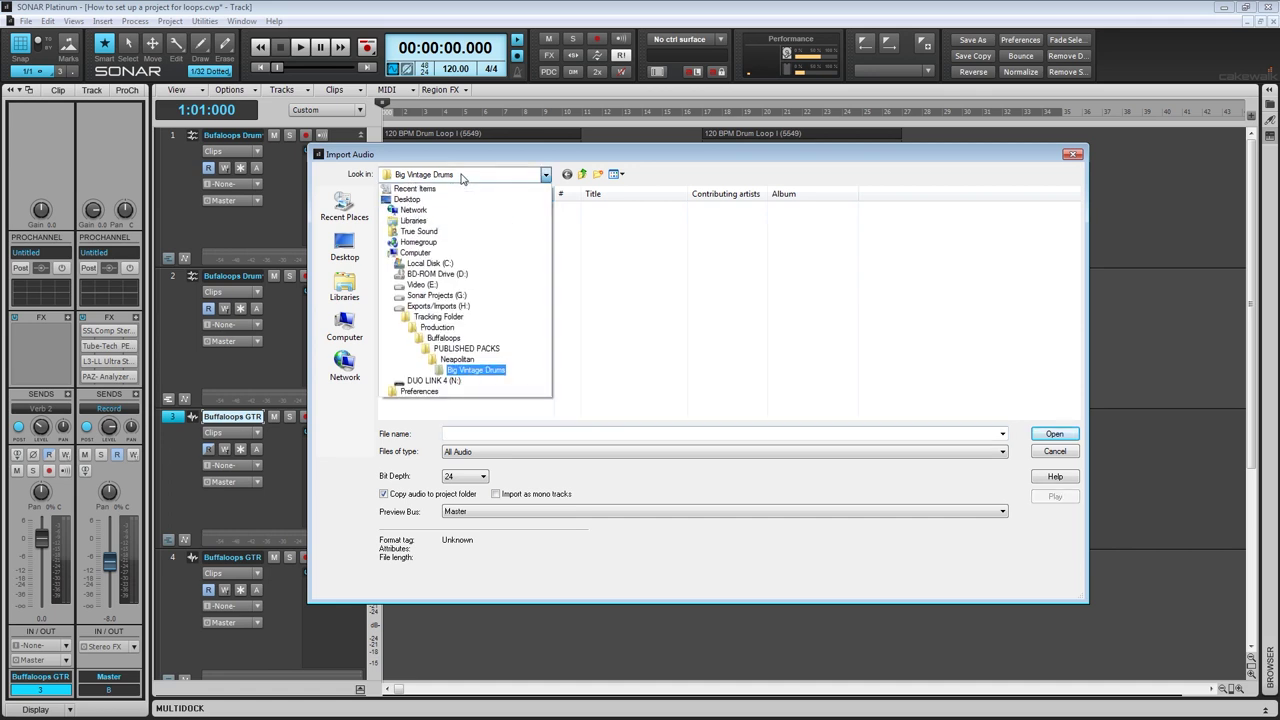
{"action": "left_click", "coordinate": [481, 363]}
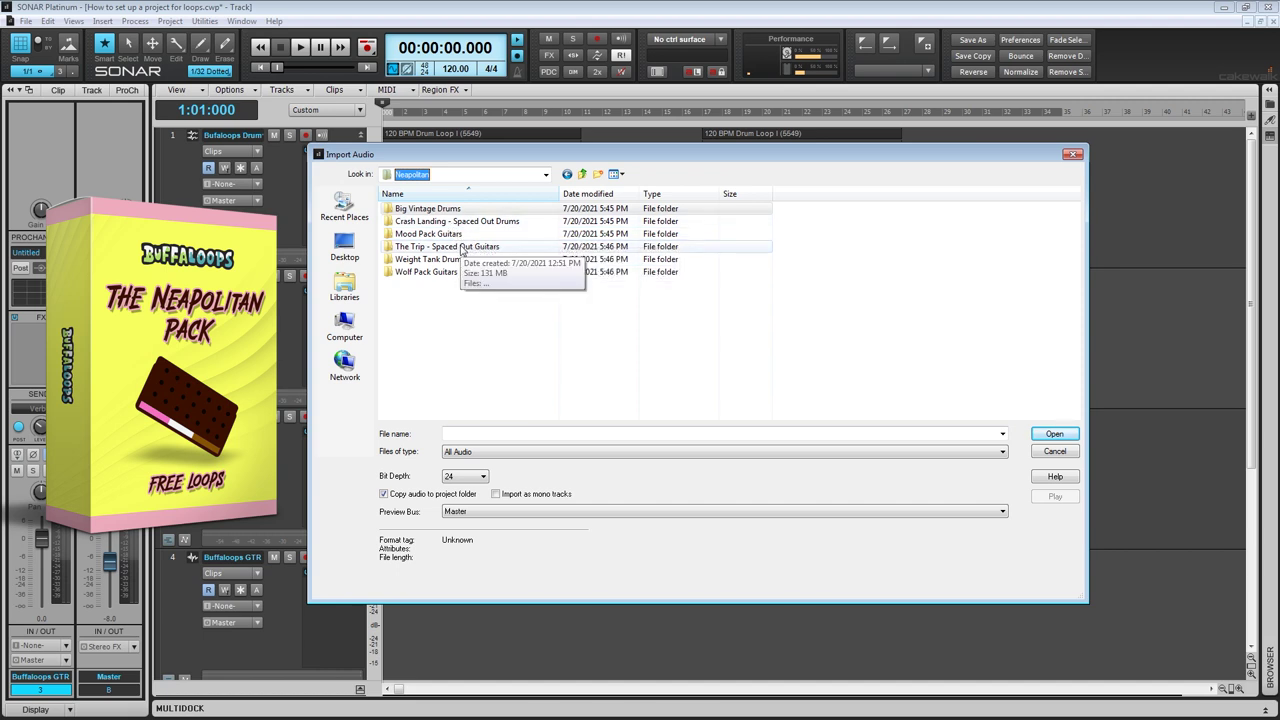
{"action": "double_click", "coordinate": [425, 272]}
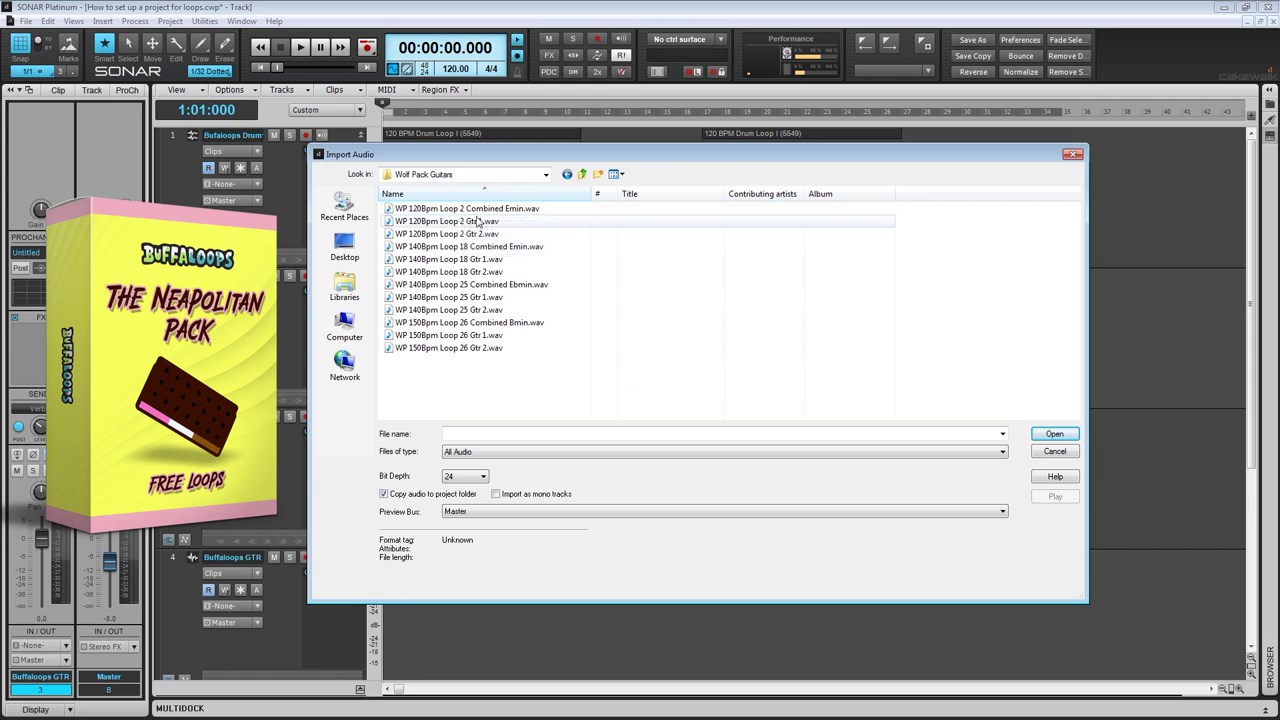
{"action": "left_click", "coordinate": [480, 212]}
{"action": "left_click", "coordinate": [480, 210]}
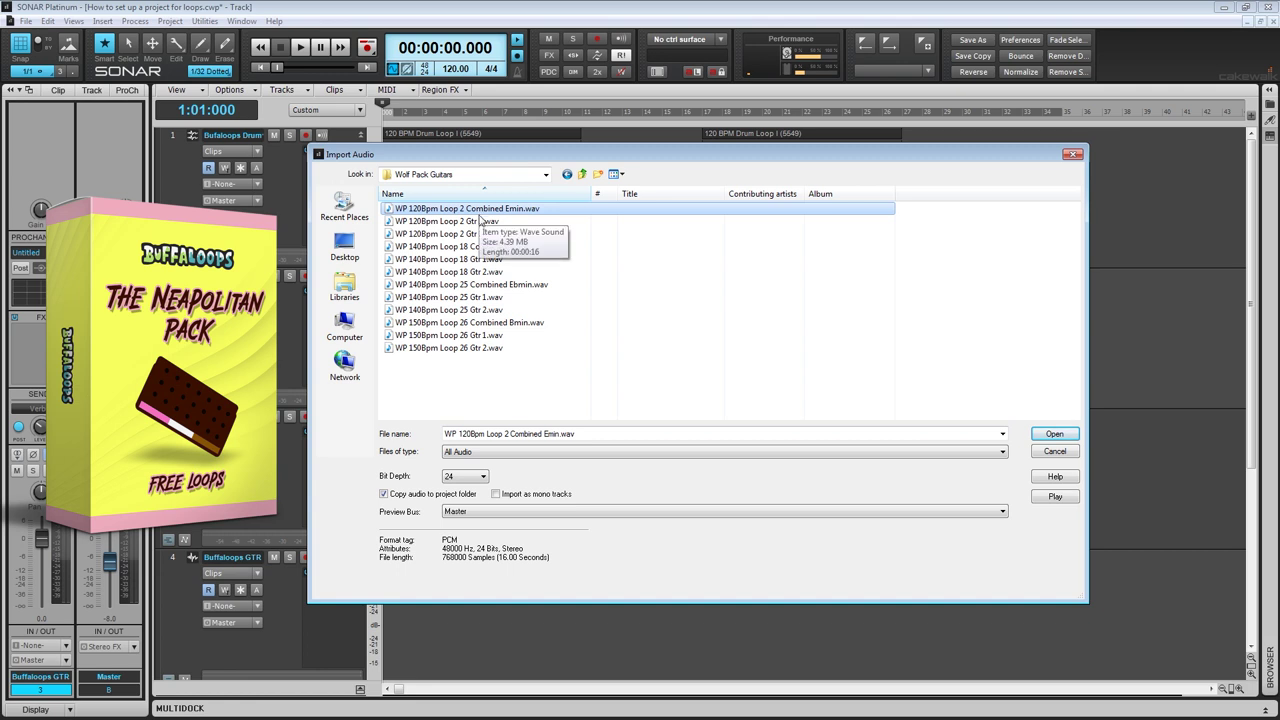
{"action": "left_click", "coordinate": [473, 222]}
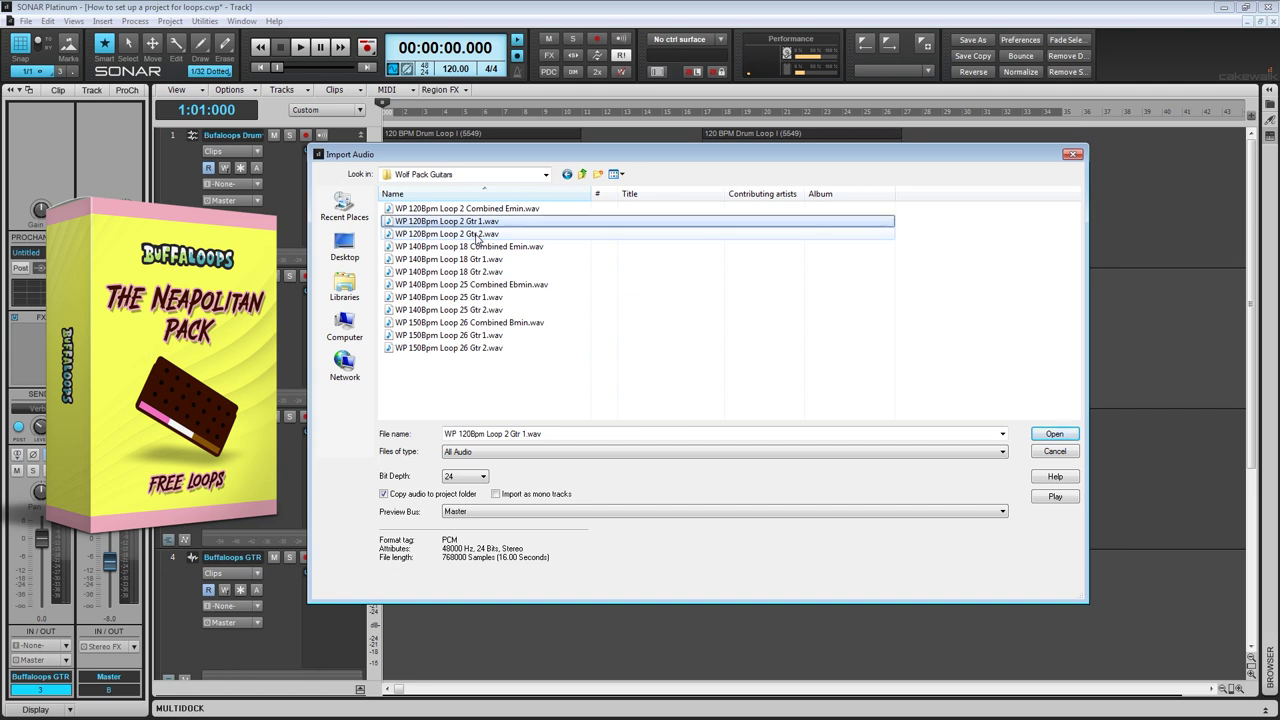
{"action": "left_click", "coordinate": [478, 234], "text": "ctrl"}
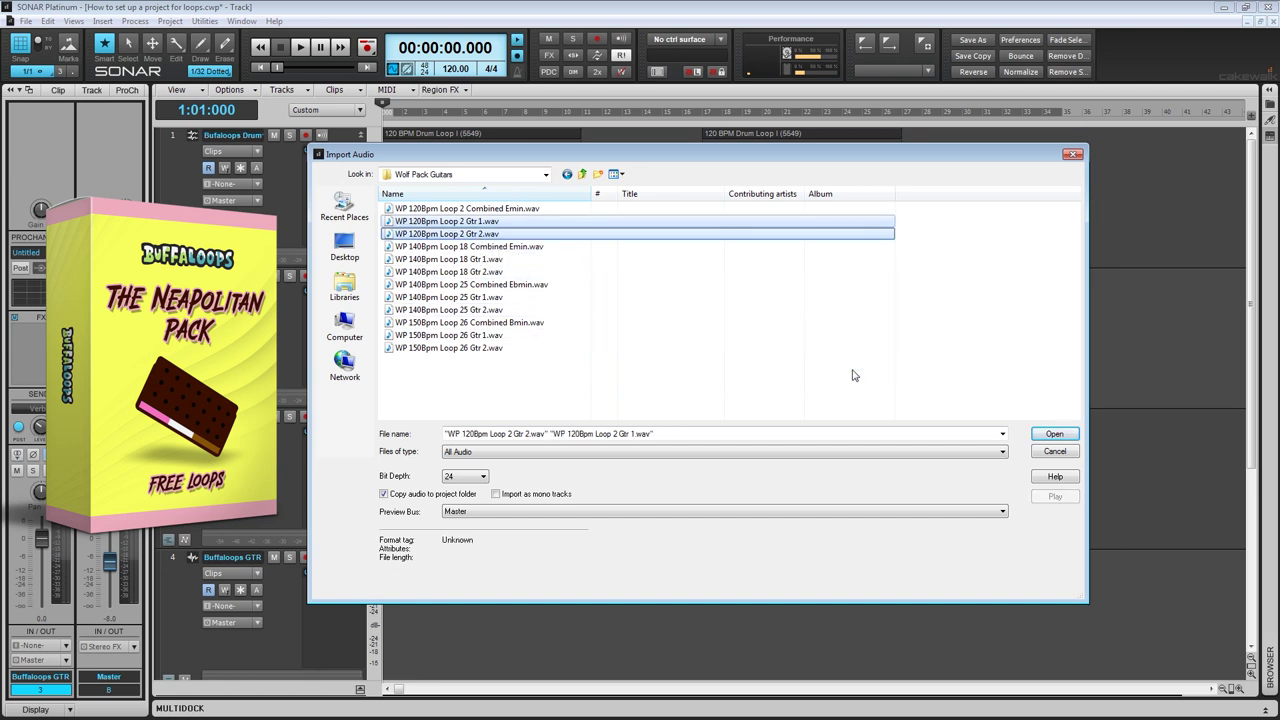
{"action": "left_click", "coordinate": [1055, 434]}
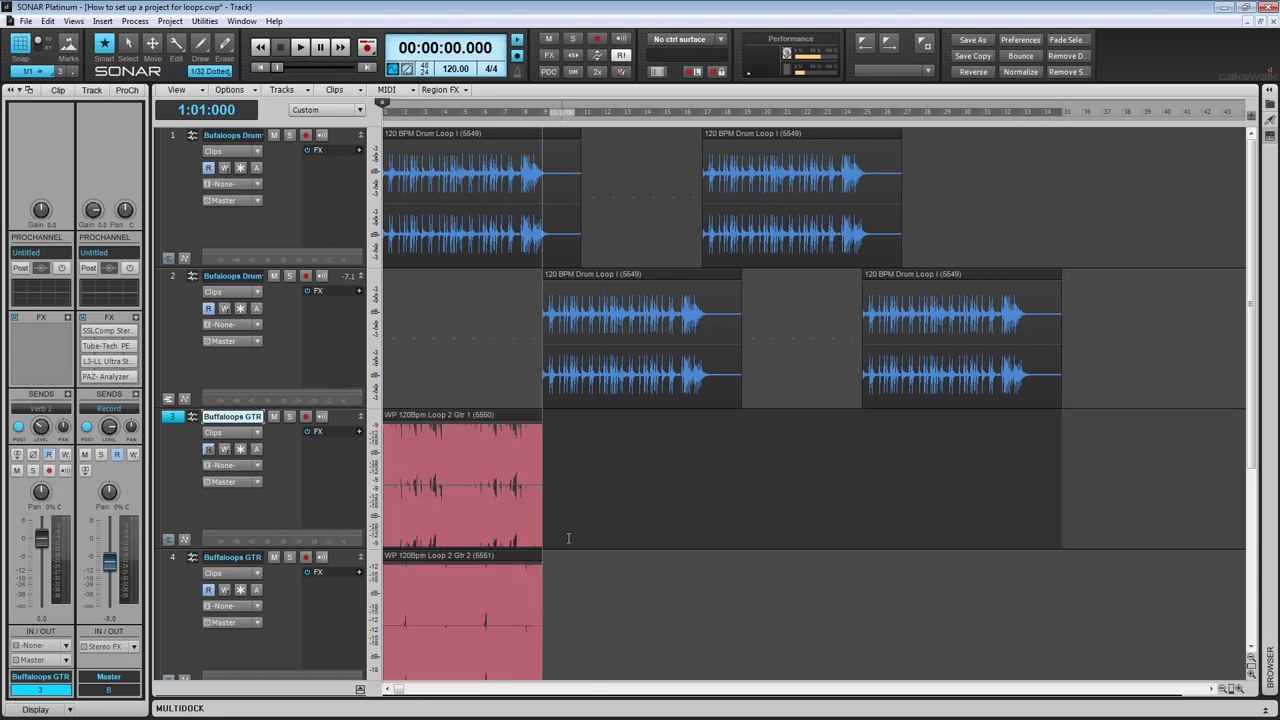
Step: Scroll down to the guitar tracks and select track 3 (Gtr 1)
{"action": "scroll", "coordinate": [376, 483], "scroll_direction": "up", "scroll_amount": 2}
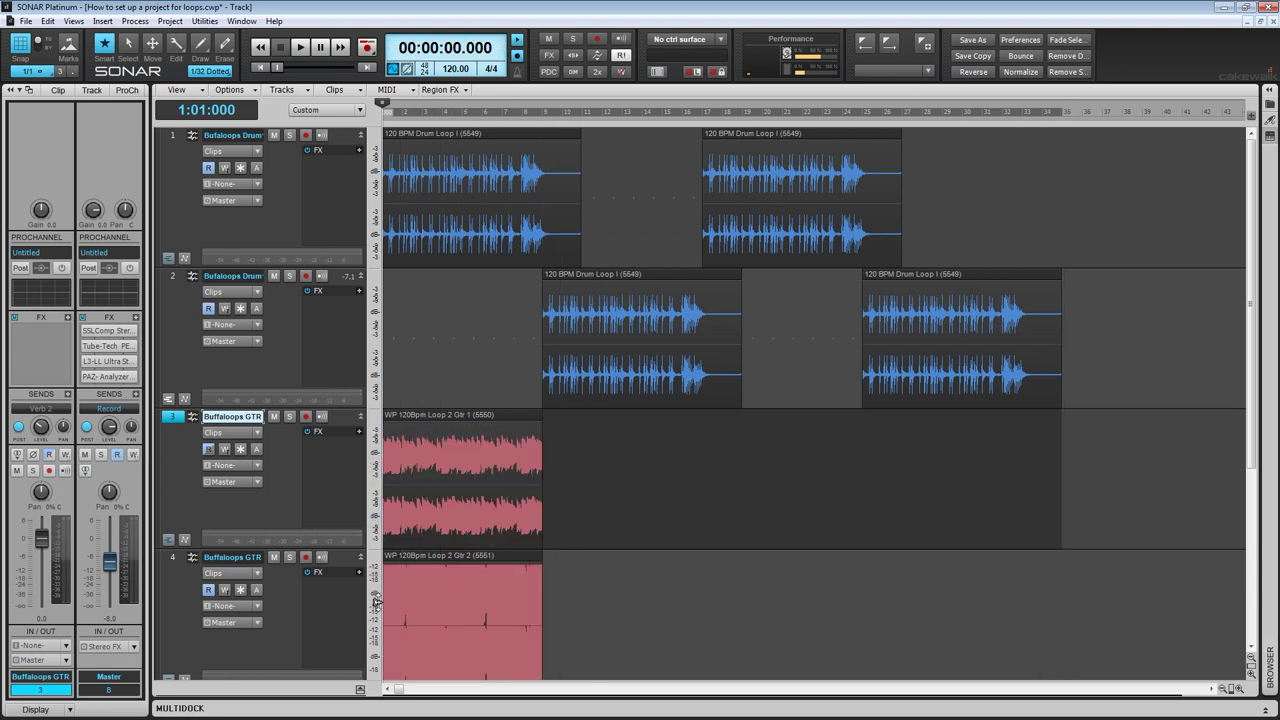
{"action": "scroll", "coordinate": [376, 601], "scroll_direction": "down", "scroll_amount": 2}
{"action": "scroll", "coordinate": [640, 527], "scroll_direction": "down", "scroll_amount": 1}
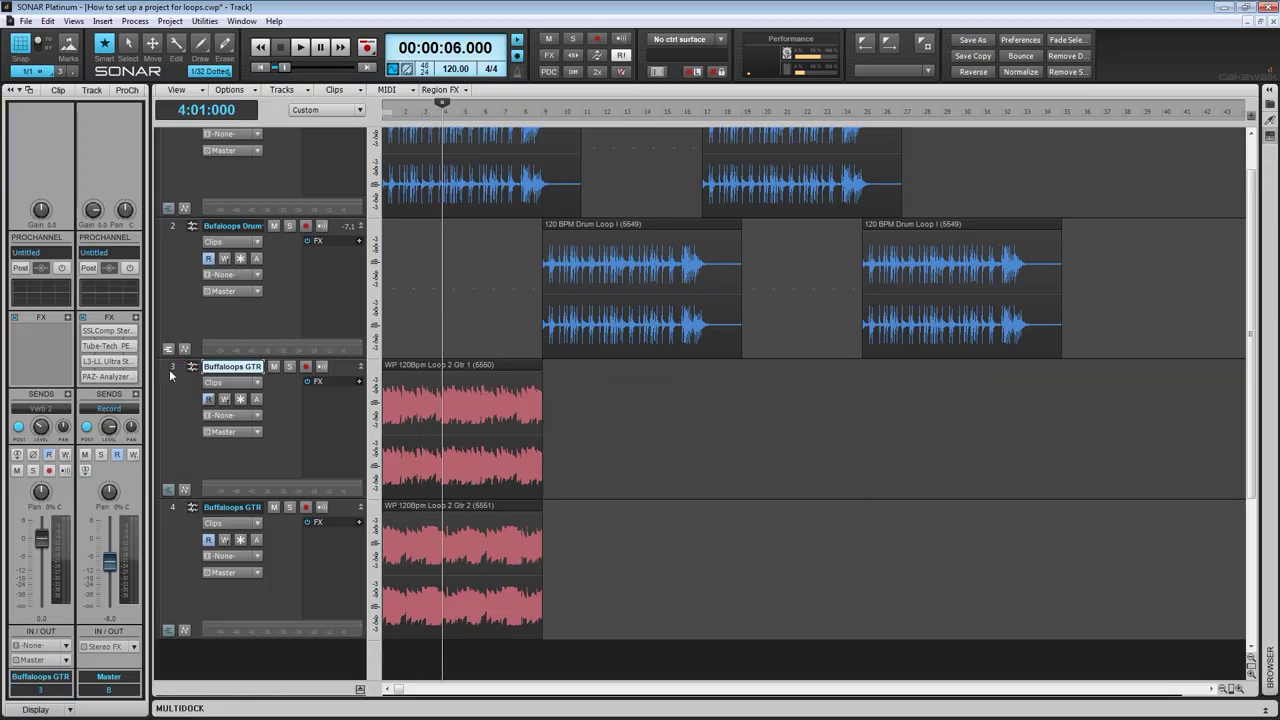
{"action": "left_click", "coordinate": [170, 375]}
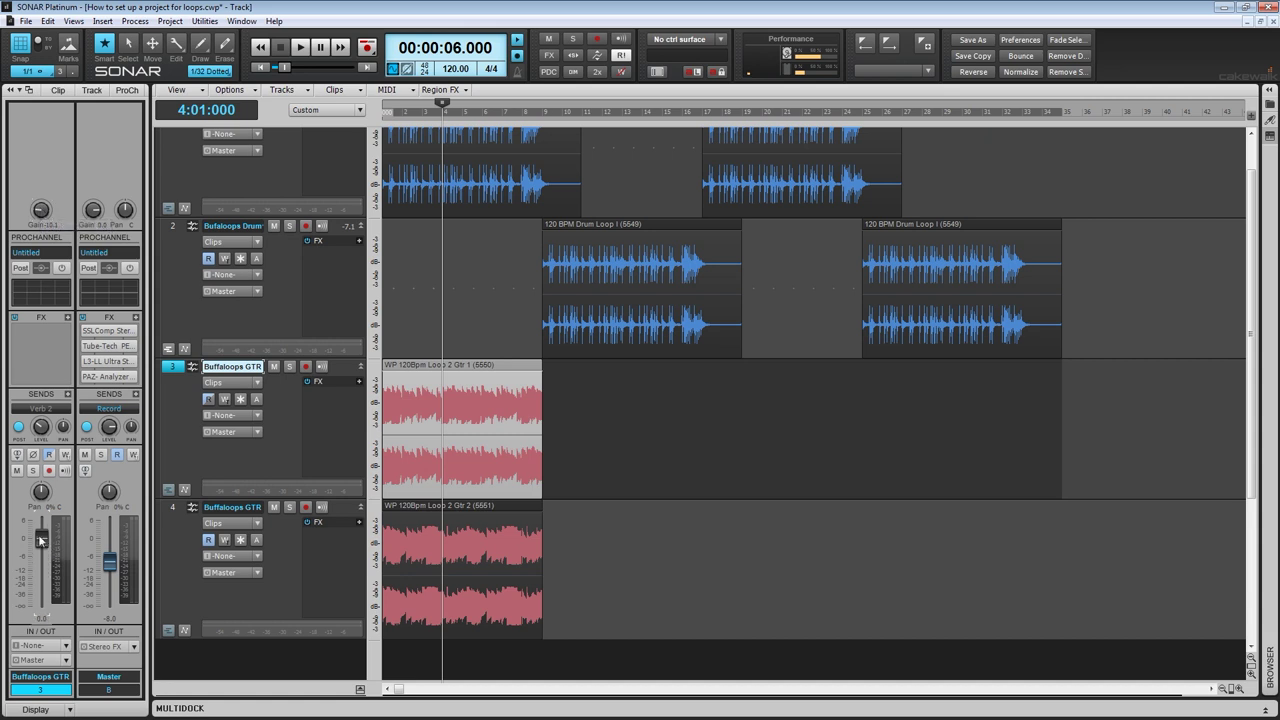
Step: Mute Gtr 2 on track 4 and play the drums with Gtr 1 from the start
{"action": "left_click", "coordinate": [274, 508]}
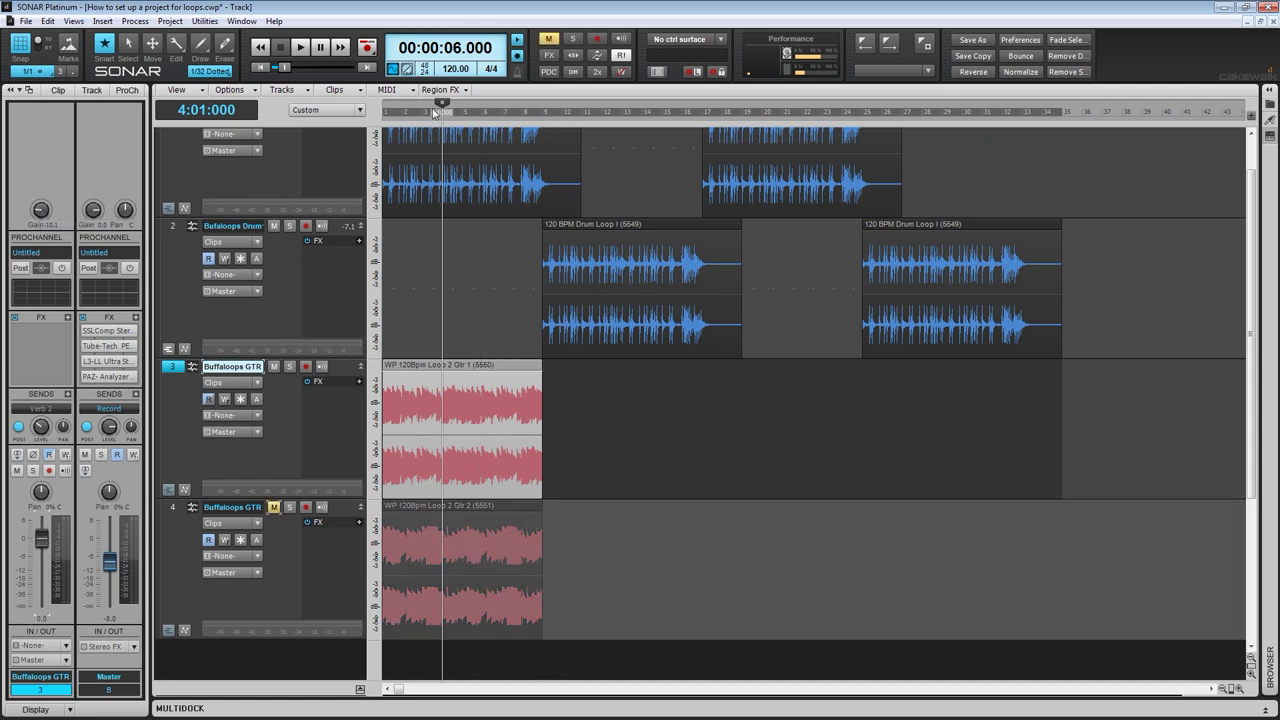
{"action": "left_click", "coordinate": [259, 67]}
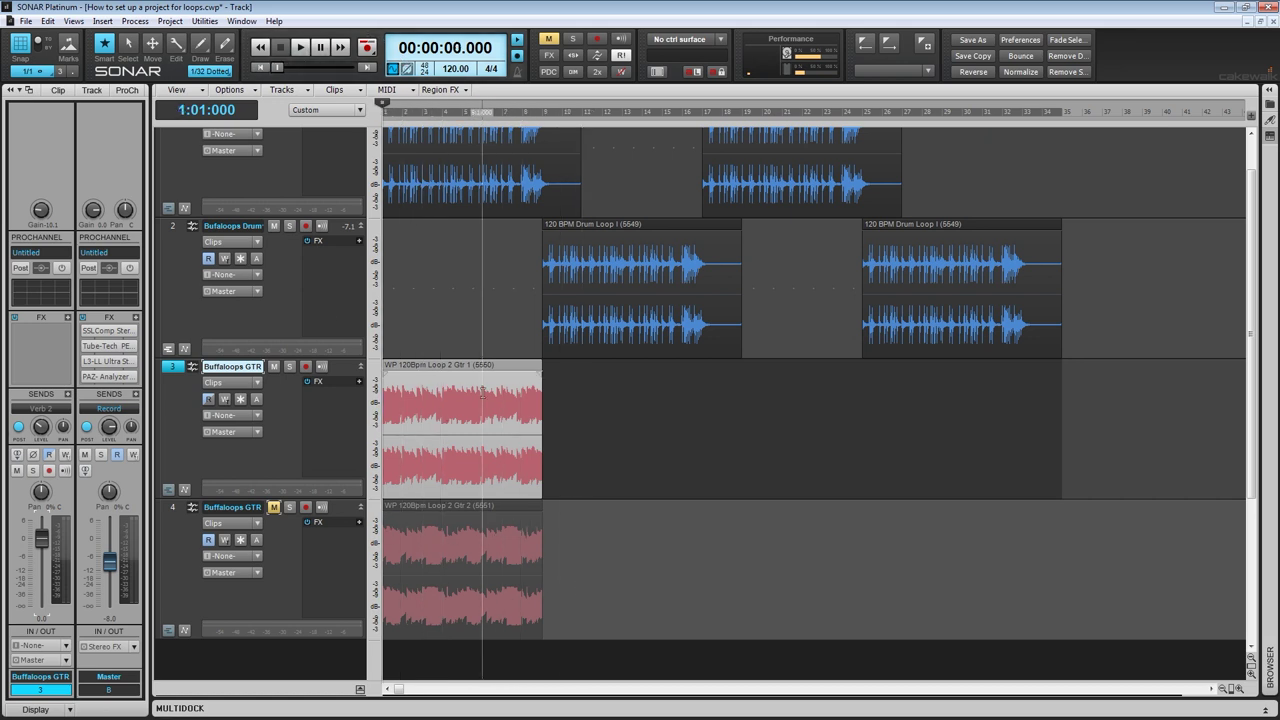
{"action": "key", "text": "space"}
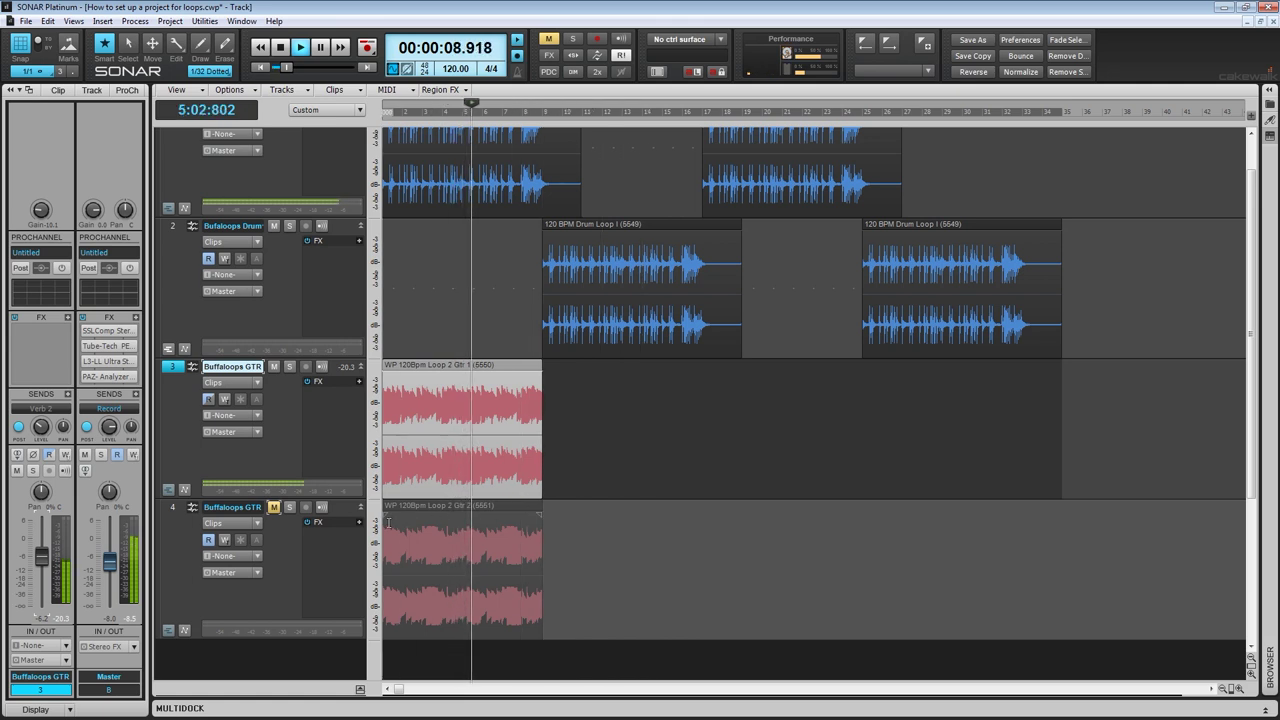
{"action": "key", "text": "space"}
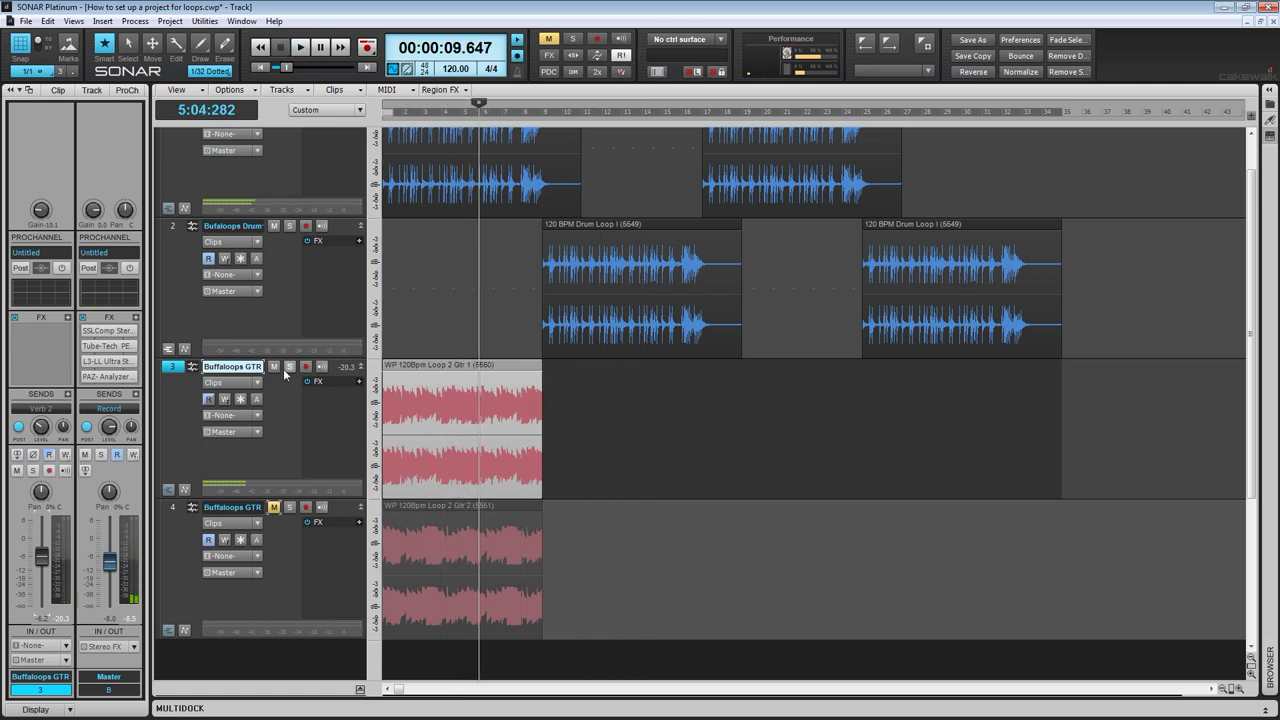
Step: Mute track 3, unmute track 4, and audition track 4's guitar from the start
{"action": "left_click", "coordinate": [274, 367]}
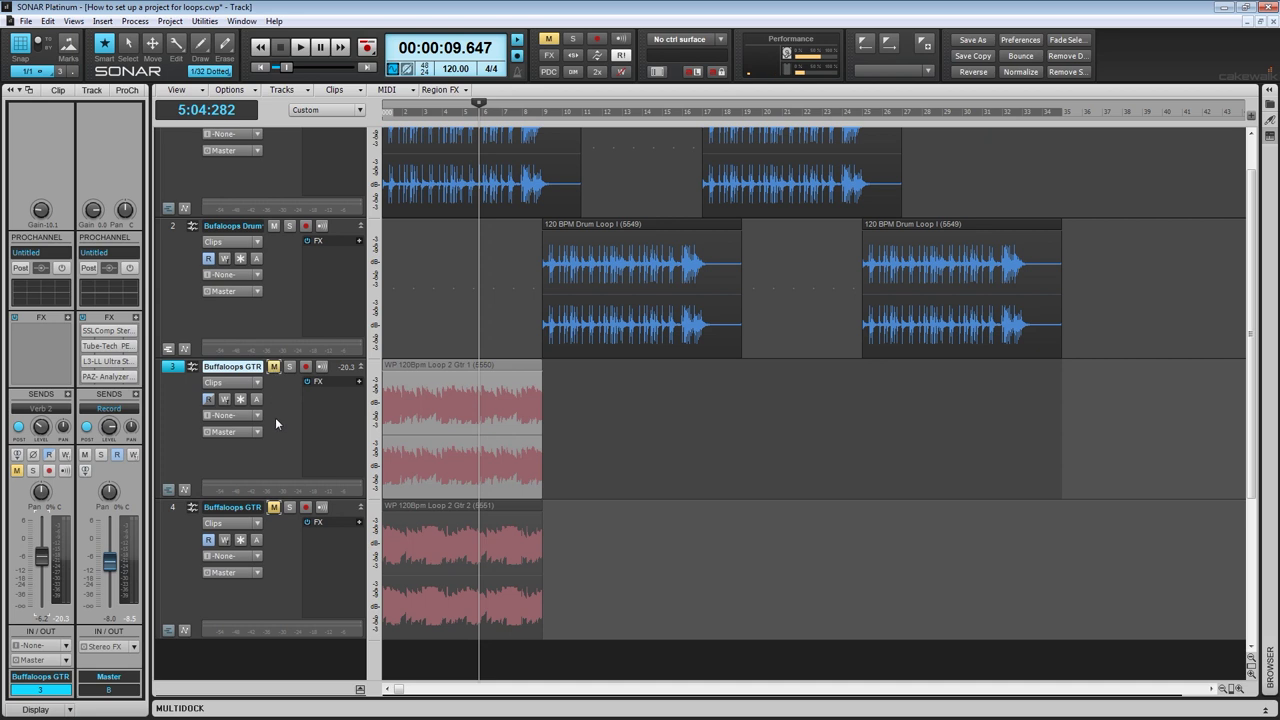
{"action": "left_click", "coordinate": [274, 508]}
{"action": "left_click", "coordinate": [174, 510]}
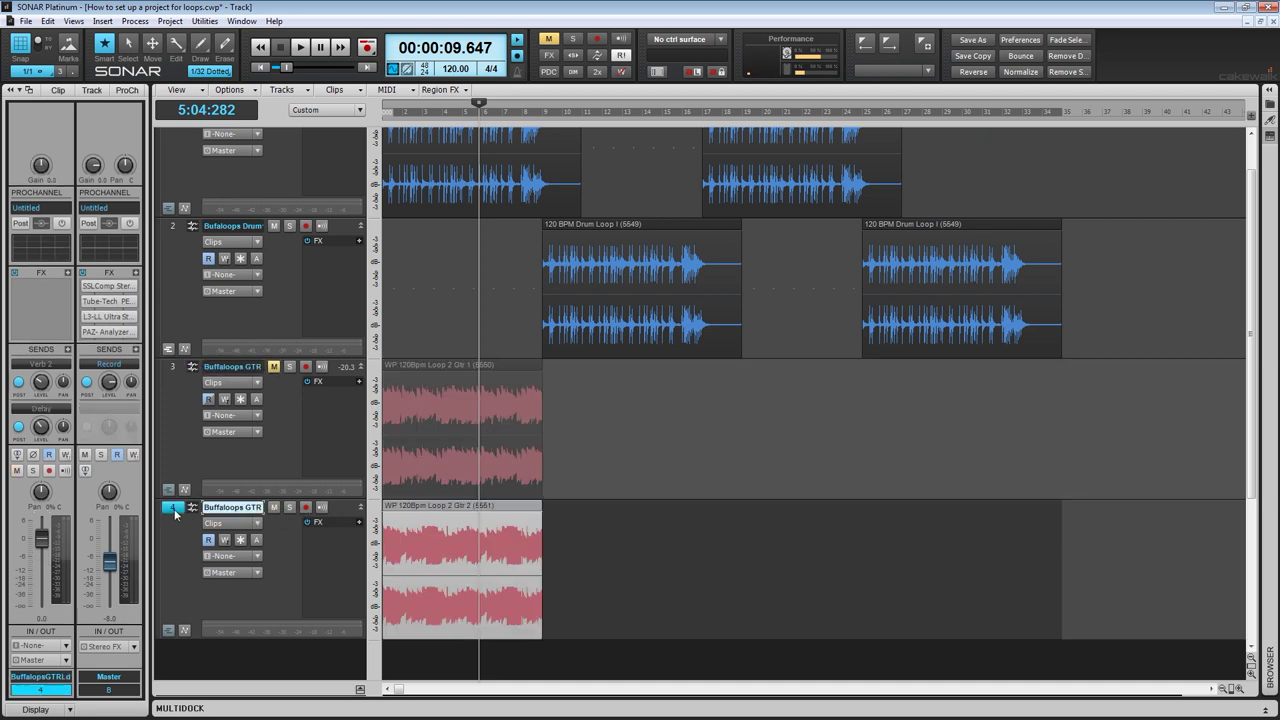
{"action": "key", "text": "w"}
{"action": "key", "text": "space"}
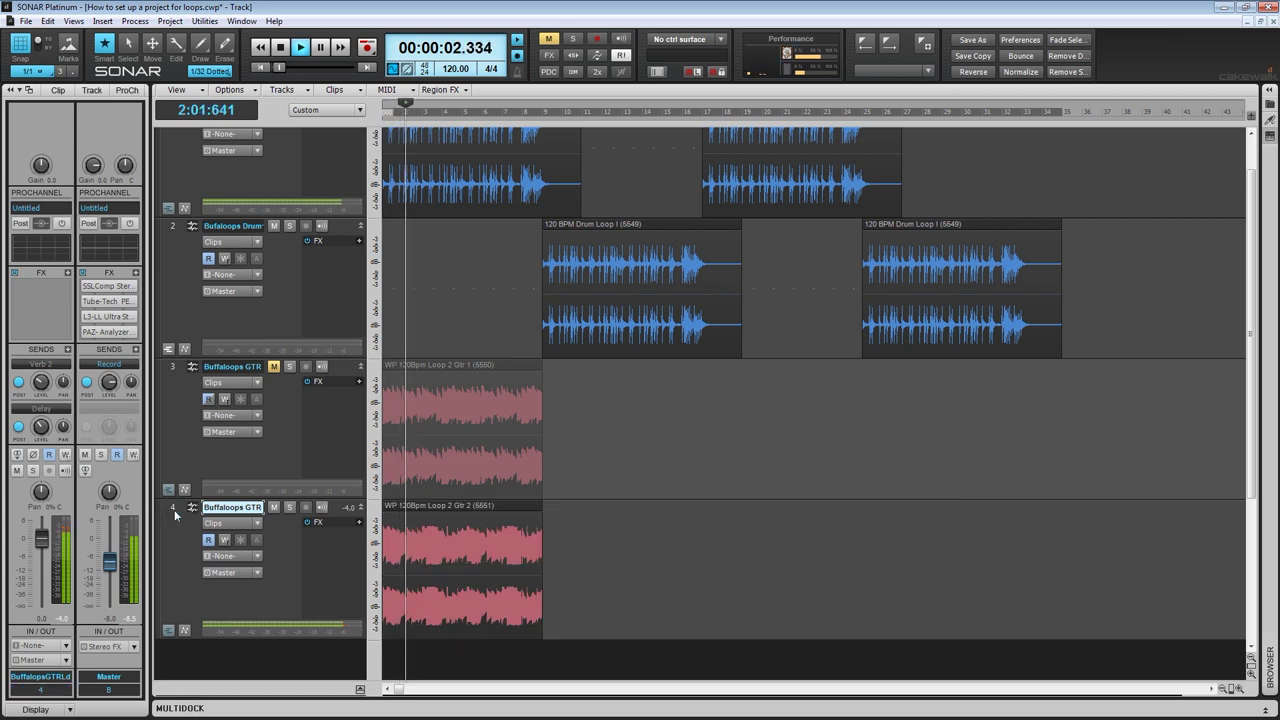
{"action": "key", "text": "space"}
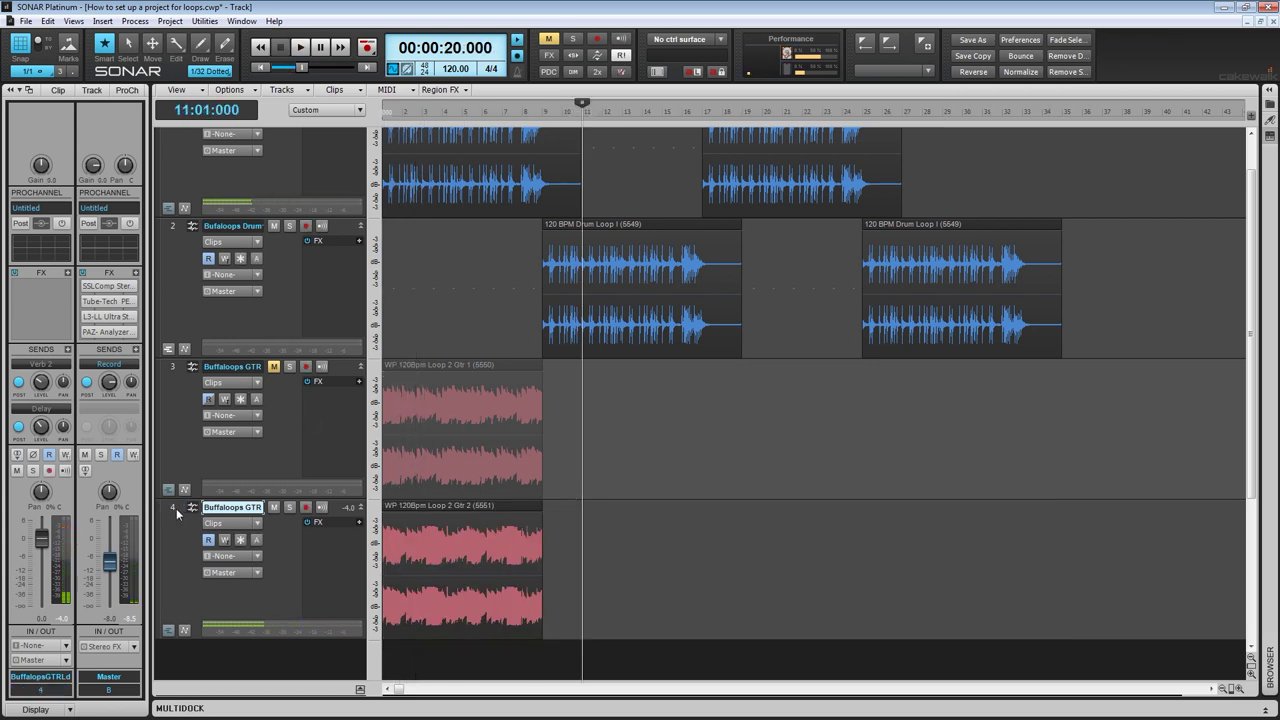
{"action": "left_click", "coordinate": [177, 512]}
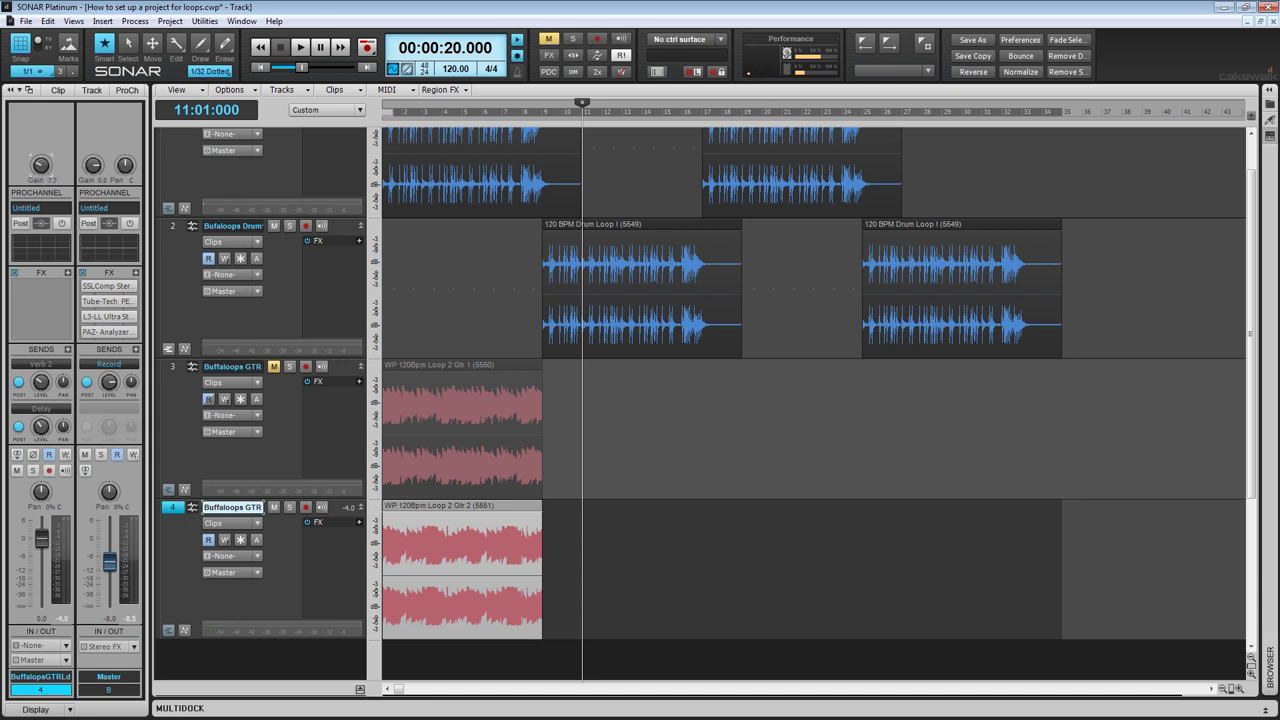
{"action": "left_click", "coordinate": [259, 68]}
{"action": "key", "text": "space"}
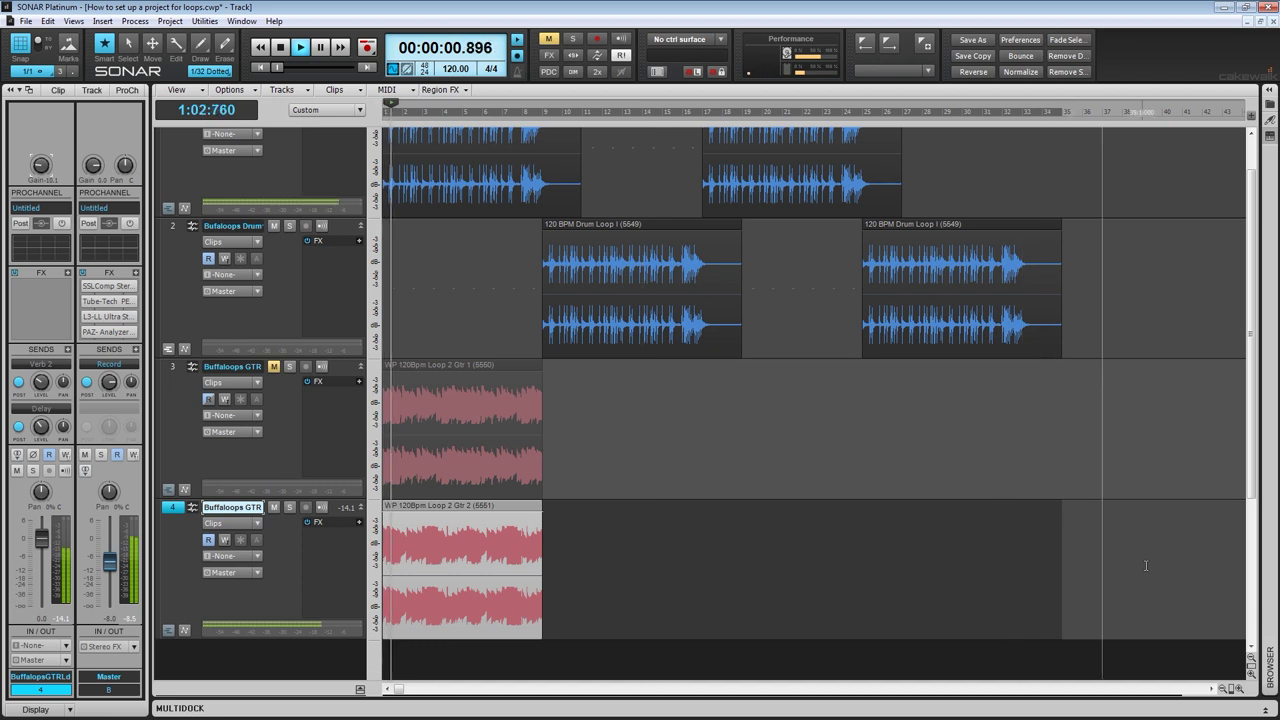
{"action": "scroll", "coordinate": [848, 466], "scroll_direction": "down", "scroll_amount": 2}
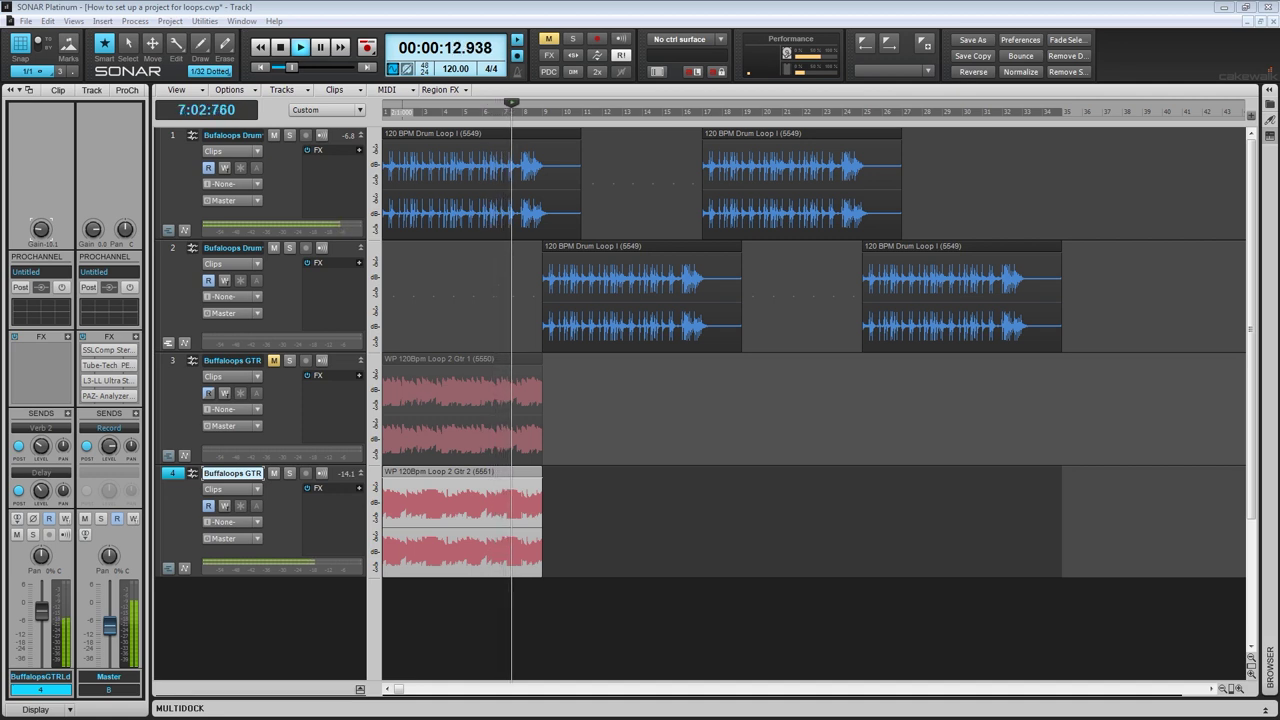
{"action": "key", "text": "space"}
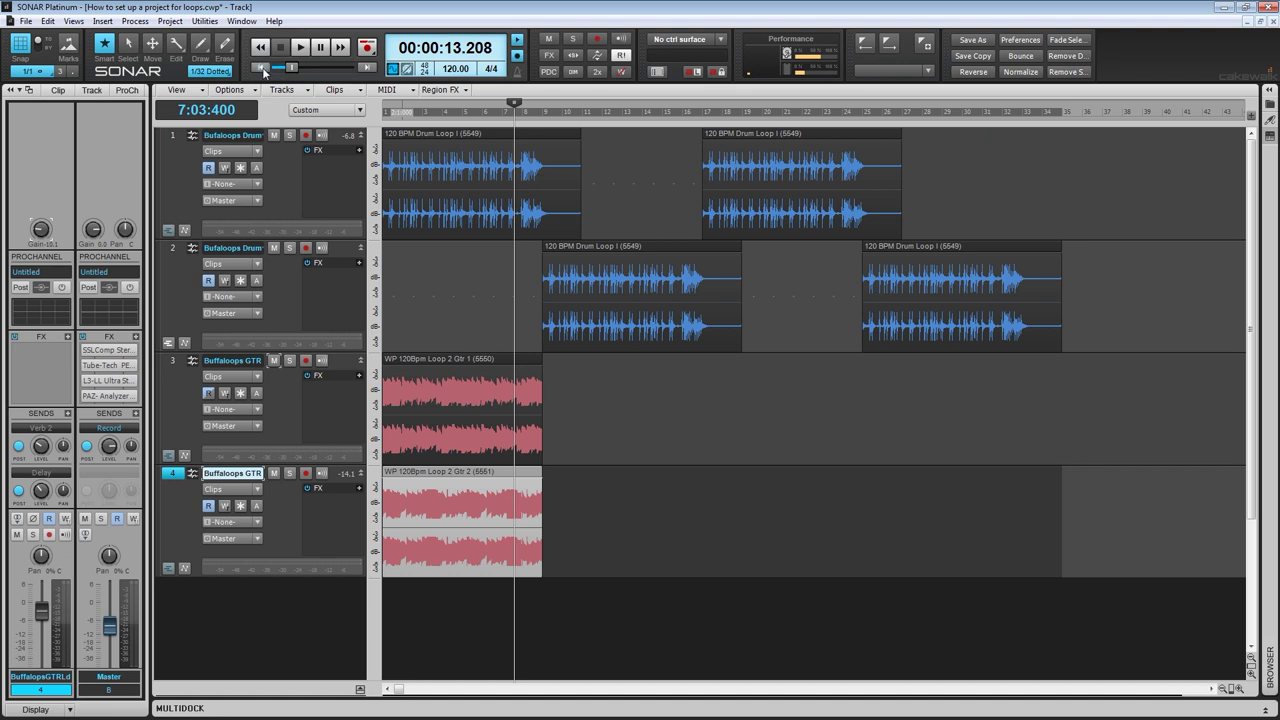
{"action": "left_click", "coordinate": [261, 67]}
{"action": "key", "text": "space"}
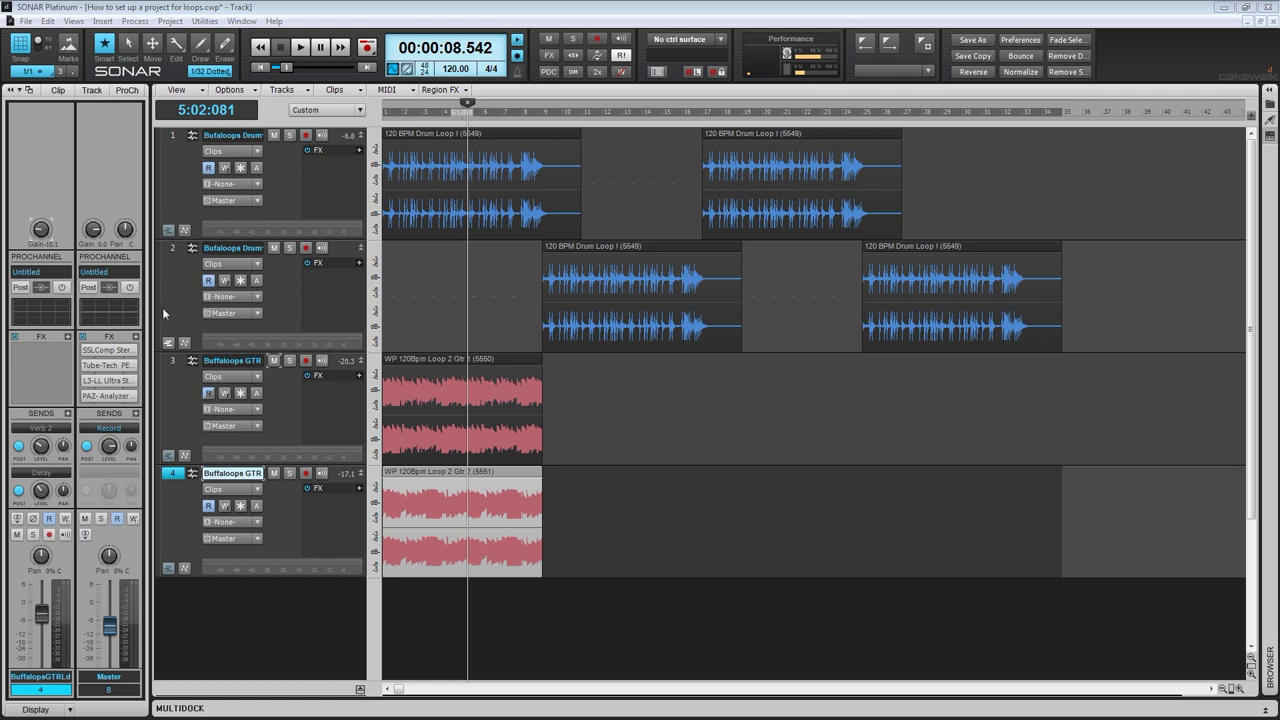
Step: Enable track 3's Verb 2 send at -6.0, auditioning it soloed, then unsolo it
{"action": "left_click", "coordinate": [172, 366]}
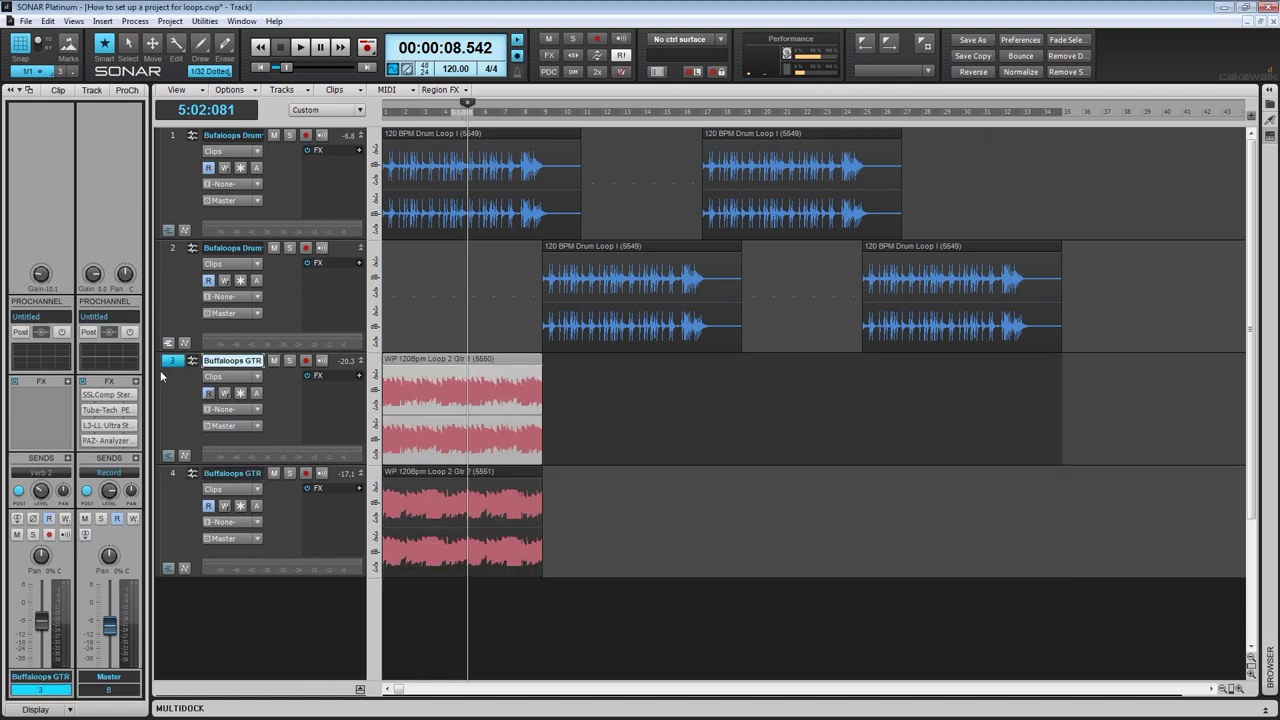
{"action": "left_click", "coordinate": [16, 473]}
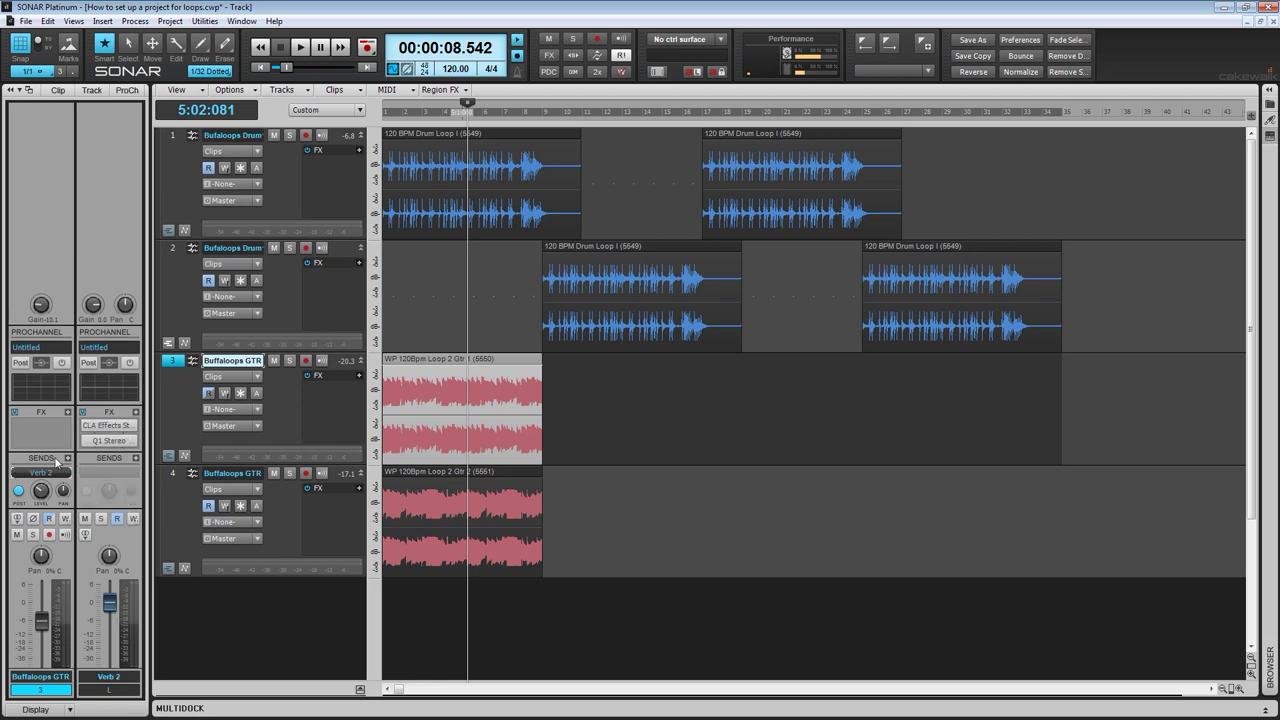
{"action": "left_click", "coordinate": [289, 361]}
{"action": "left_click", "coordinate": [260, 67]}
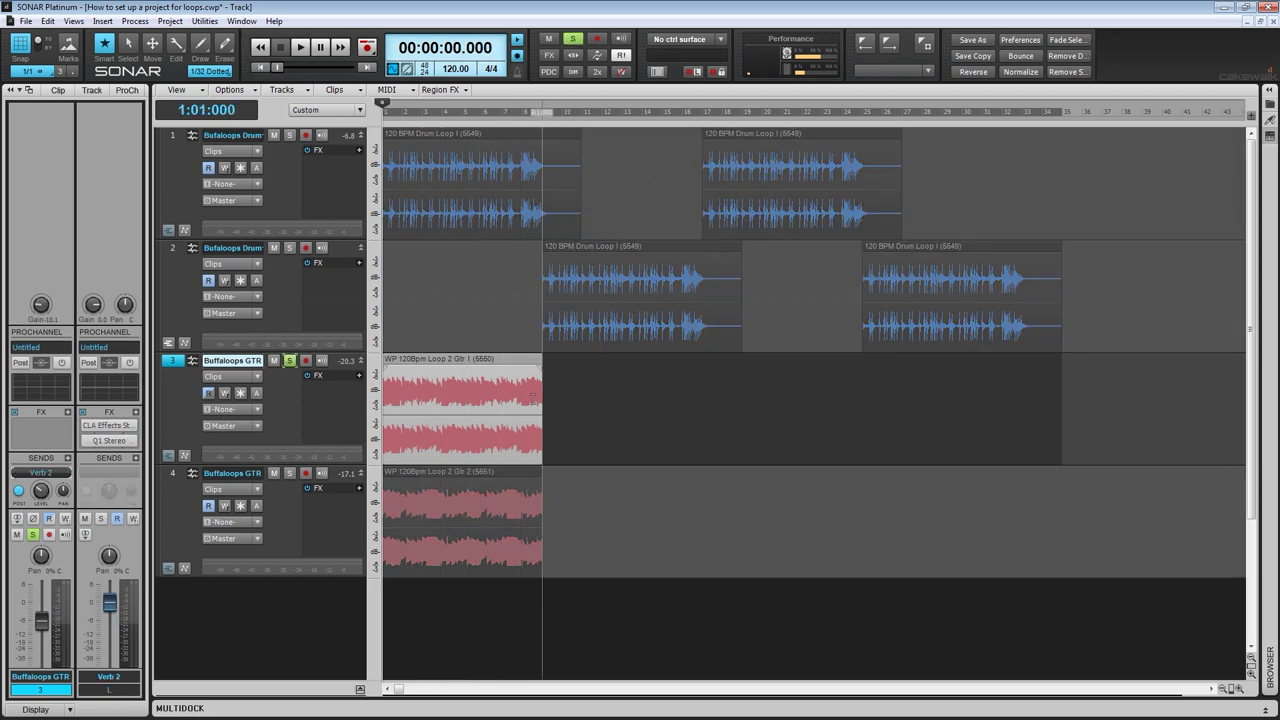
{"action": "key", "text": "space"}
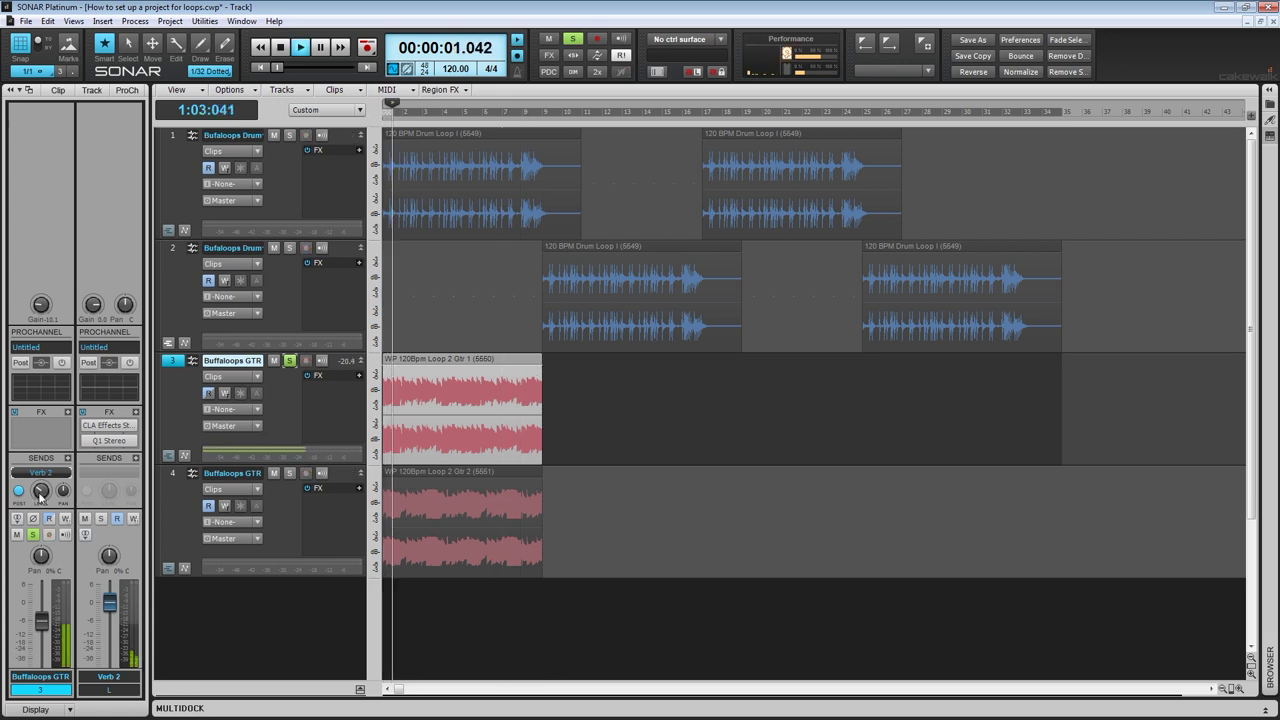
{"action": "scroll", "coordinate": [41, 490], "scroll_direction": "up", "scroll_amount": 3}
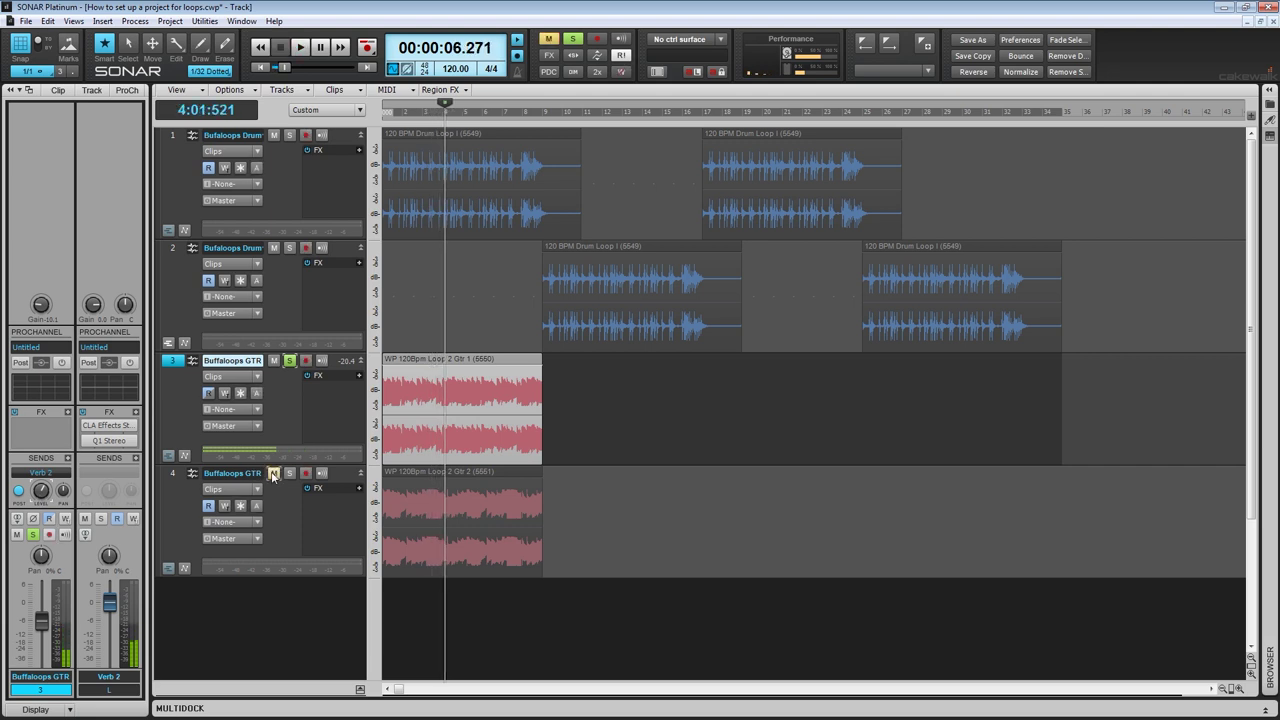
{"action": "left_click", "coordinate": [289, 362]}
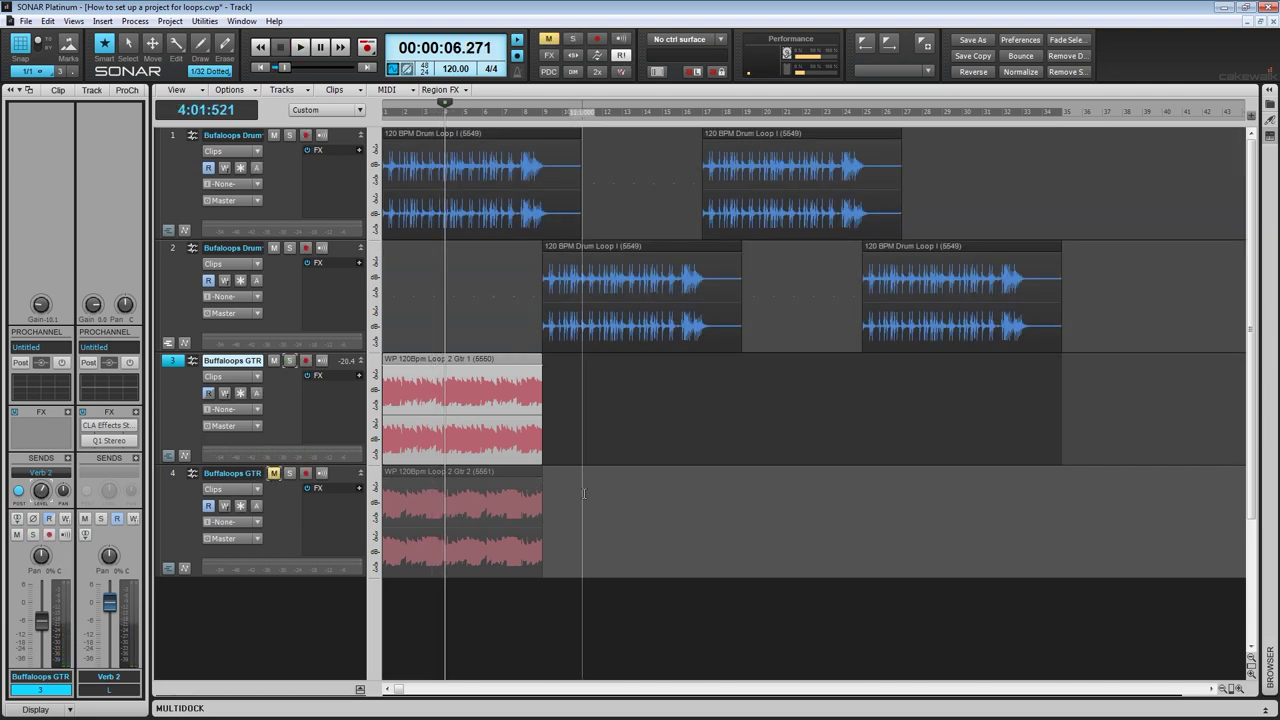
Step: Unmute the guitar loop on track 4 and play both guitars from the start
{"action": "left_click", "coordinate": [478, 527]}
{"action": "key", "text": "w"}
{"action": "key", "text": "space"}
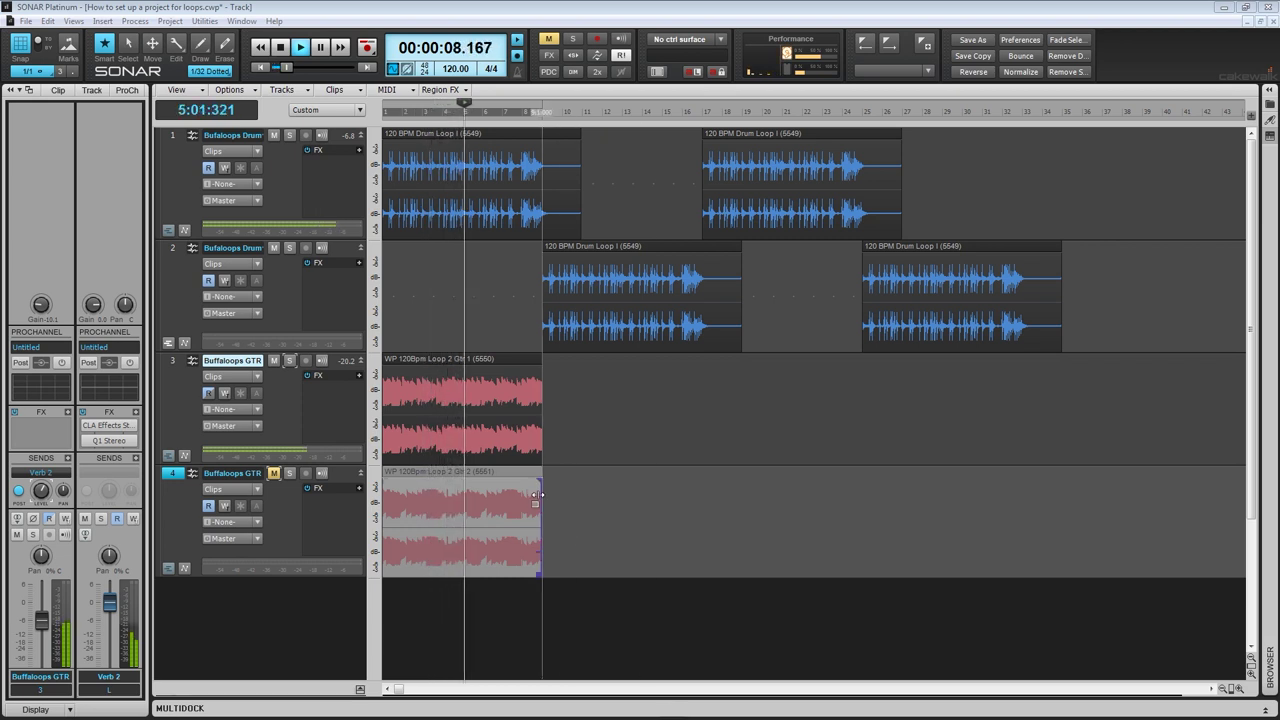
{"action": "left_click", "coordinate": [274, 474]}
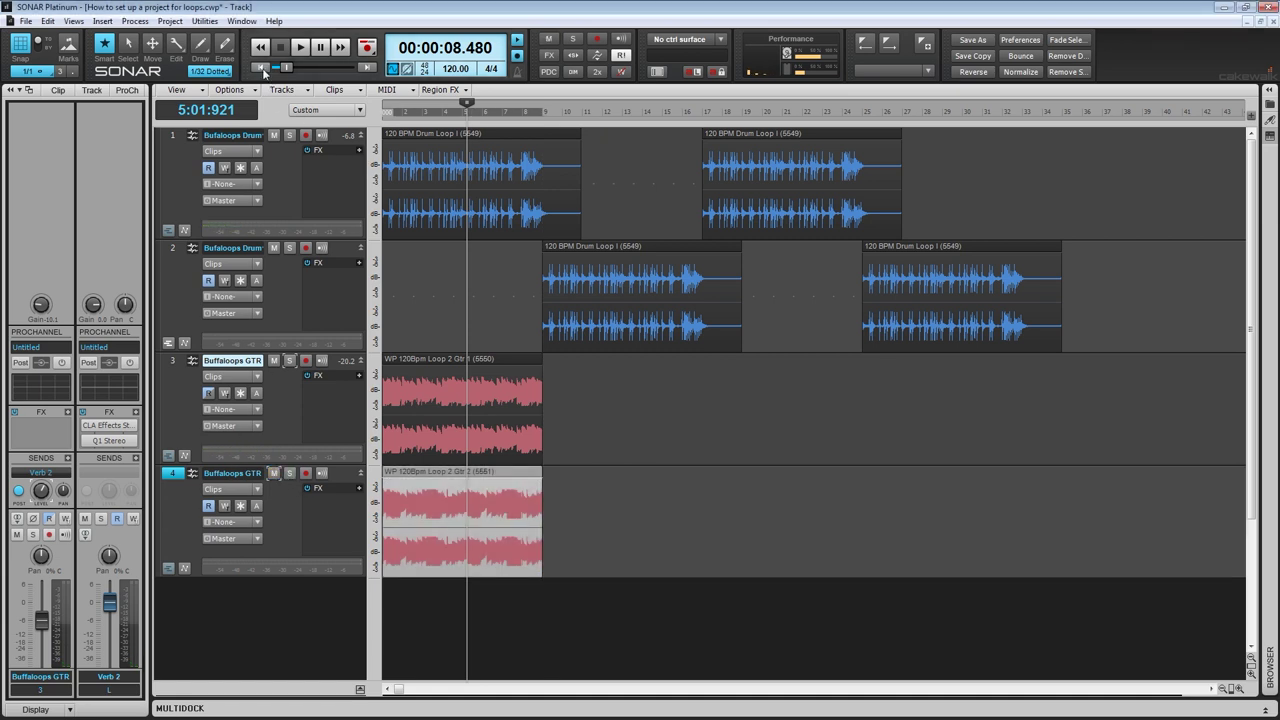
{"action": "key", "text": "w"}
{"action": "key", "text": "space"}
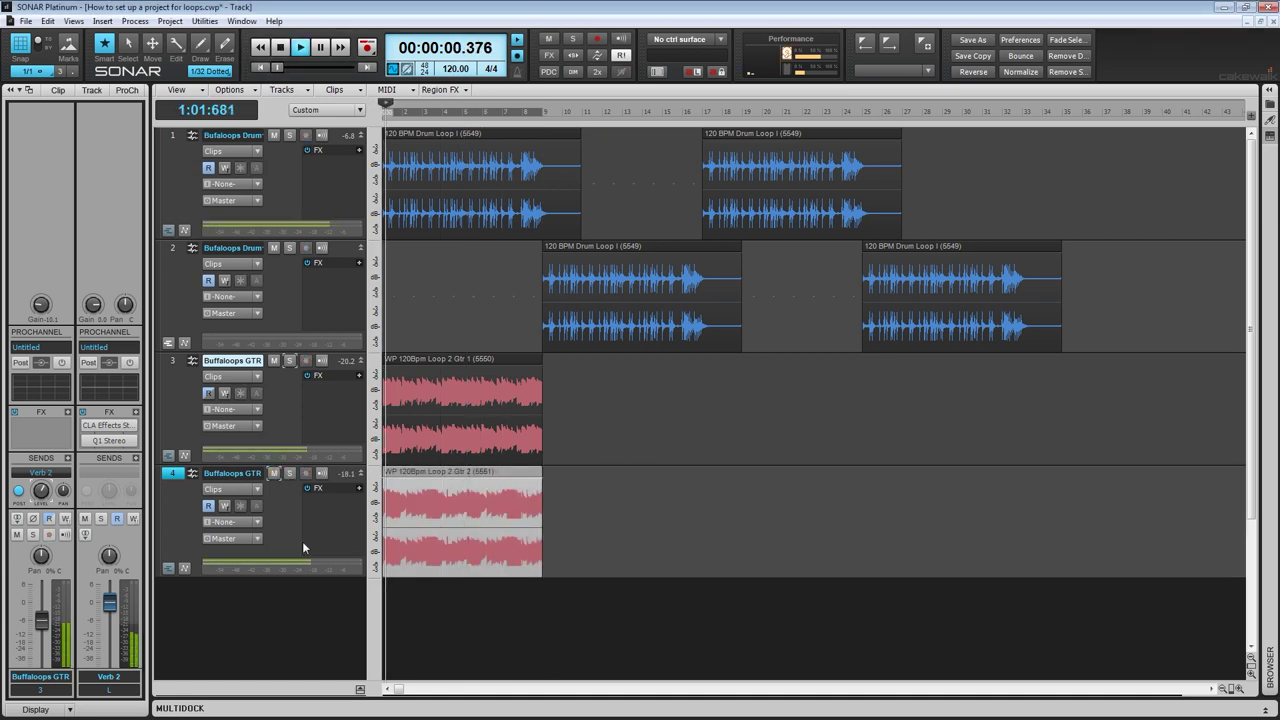
{"action": "left_click", "coordinate": [172, 474]}
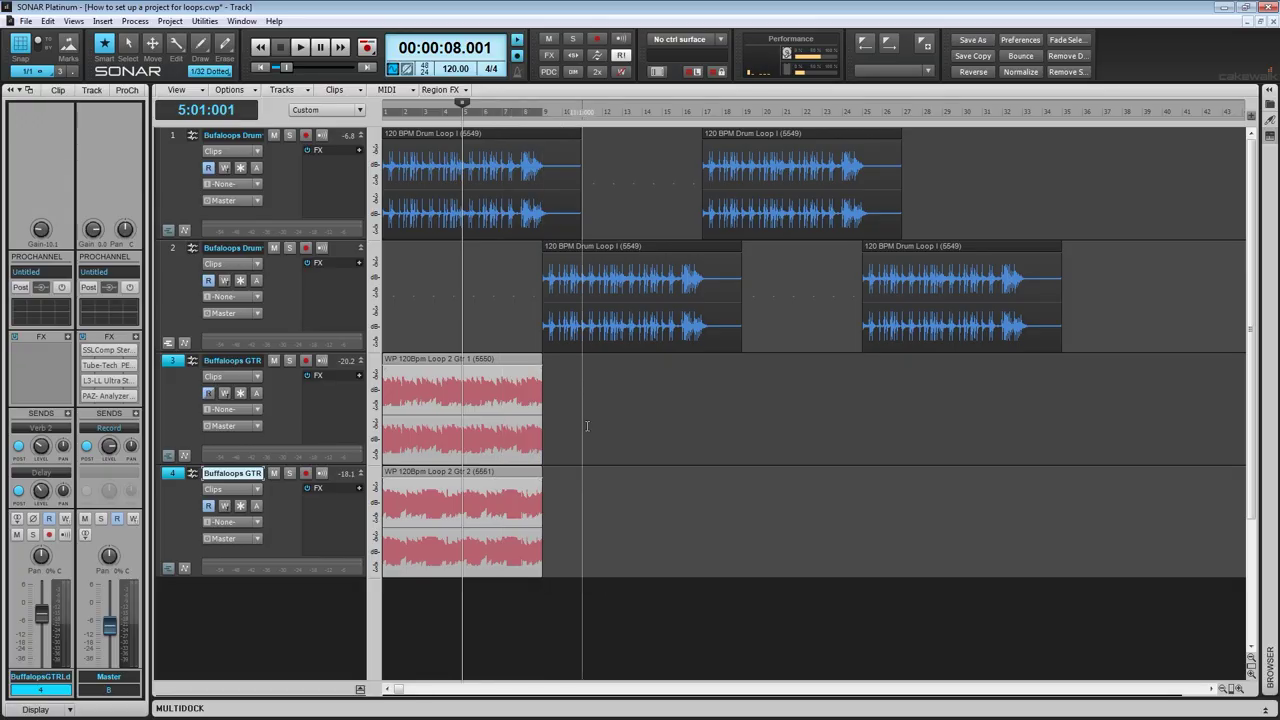
Step: Paste copies of both guitar clips onto tracks 3 and 4 at bars 9, 17 and 25
{"action": "left_click_drag", "start_coordinate": [588, 424], "coordinate": [487, 497]}
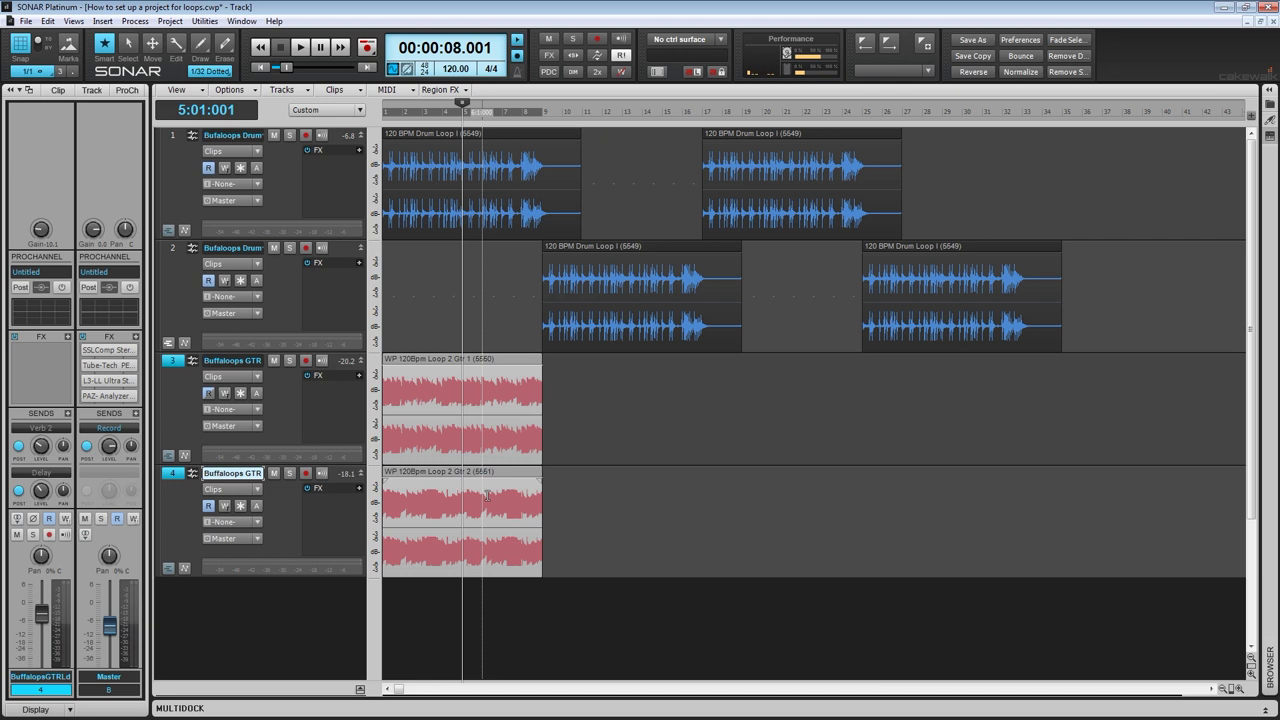
{"action": "left_click", "coordinate": [545, 378]}
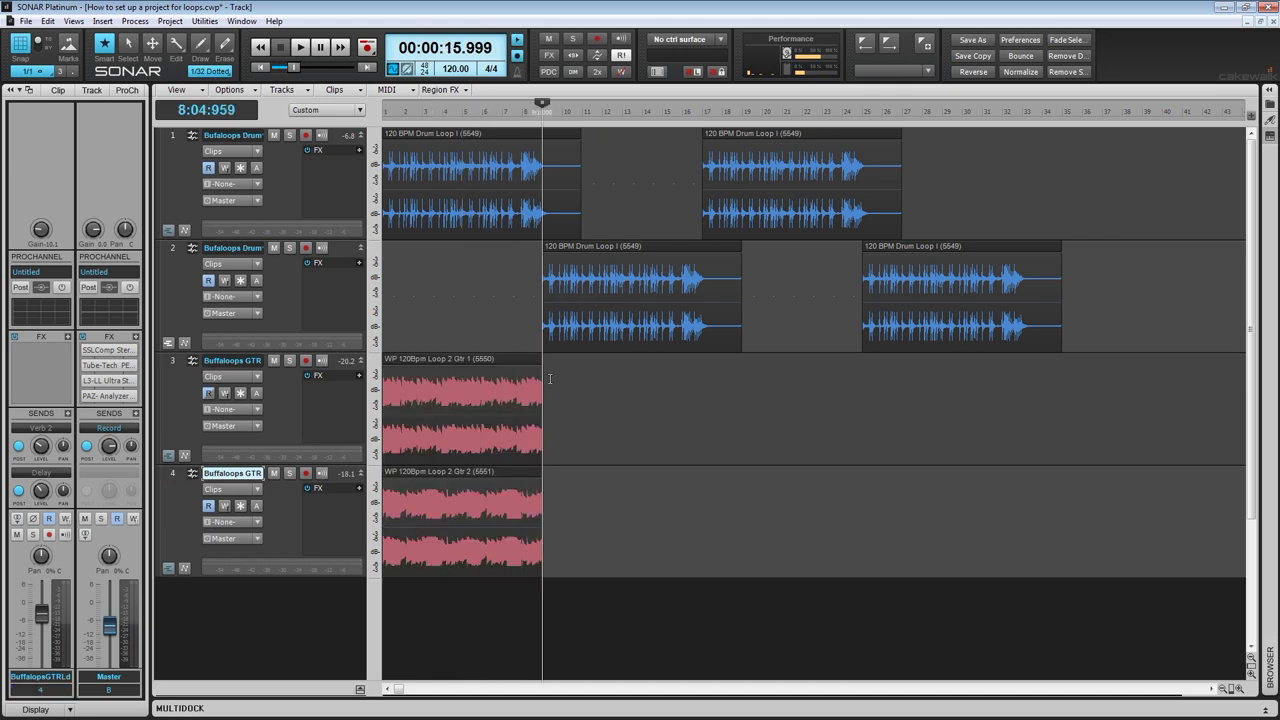
{"action": "left_click_drag", "start_coordinate": [545, 408], "coordinate": [474, 483]}
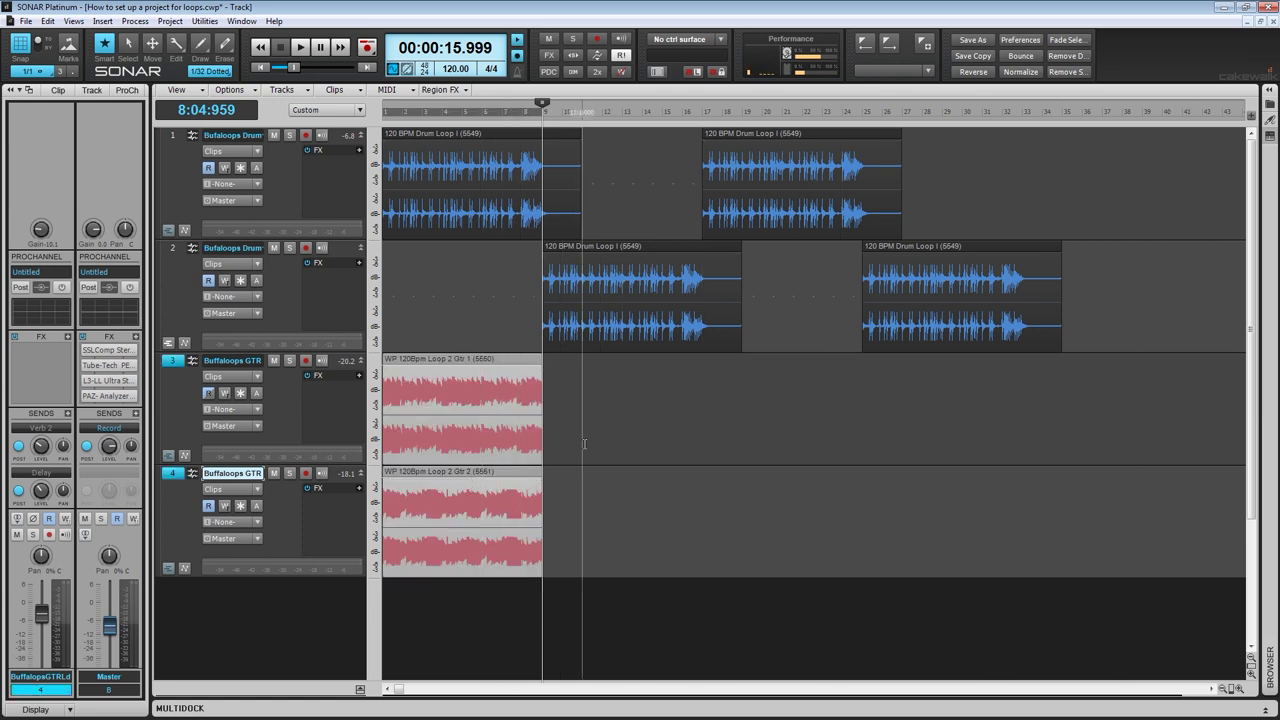
{"action": "left_click", "coordinate": [173, 362]}
{"action": "key", "text": "ctrl+v"}
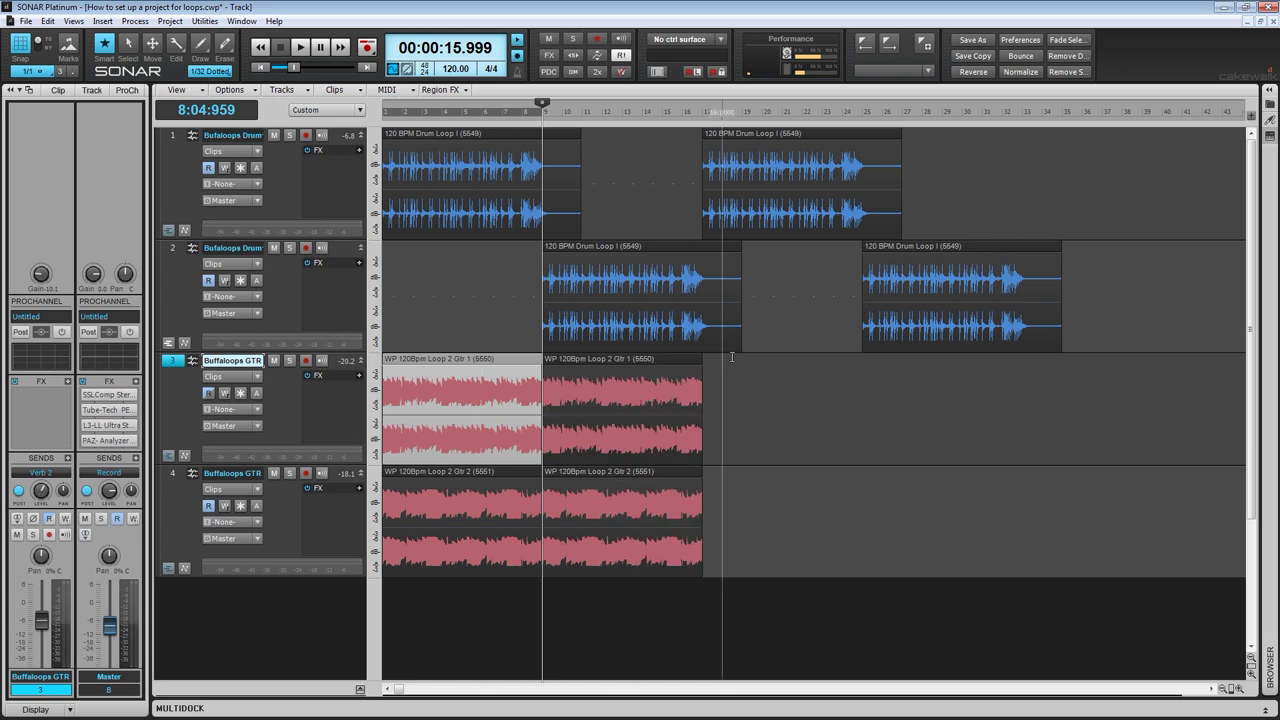
{"action": "left_click", "coordinate": [730, 374]}
{"action": "key", "text": "ctrl+v"}
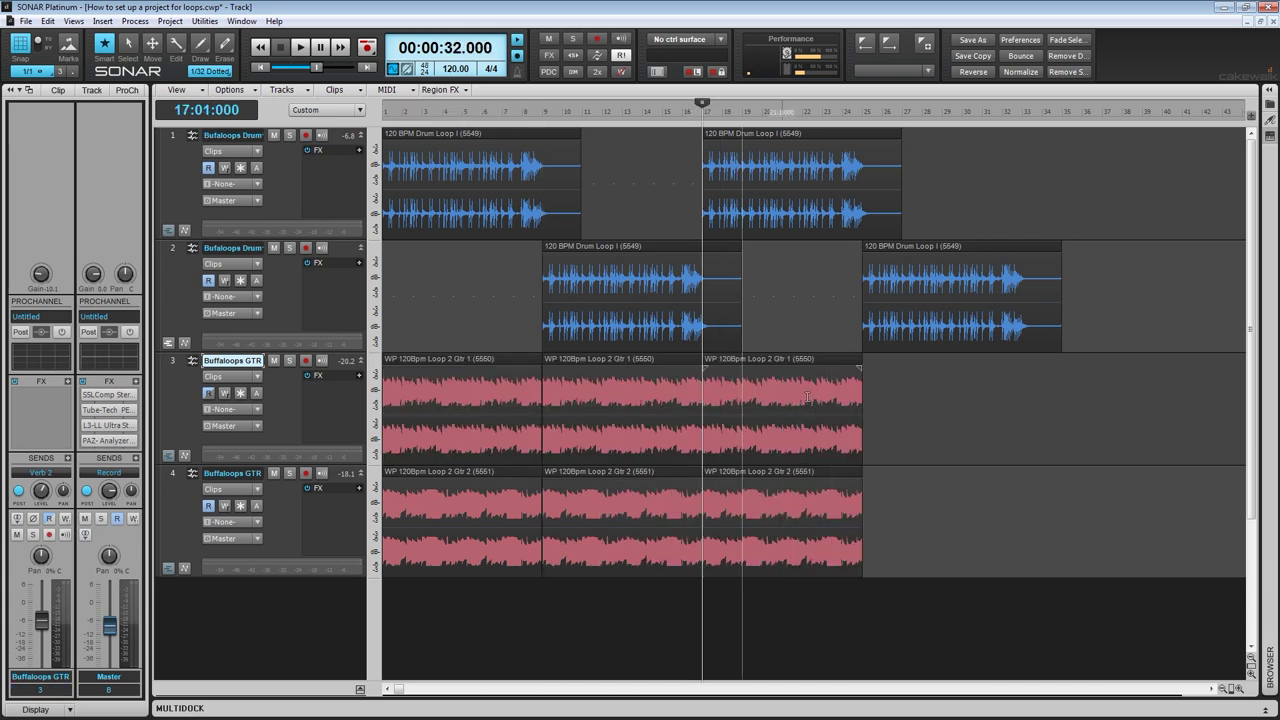
{"action": "key", "text": "ctrl+v"}
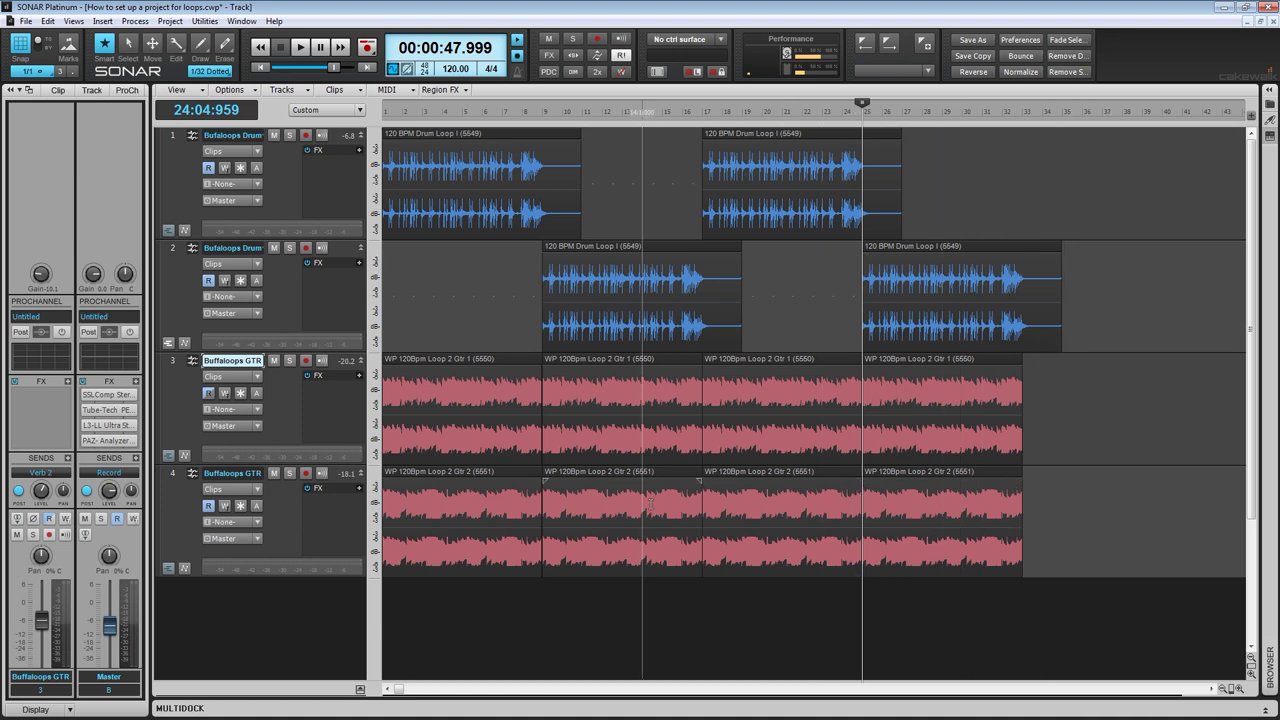
Step: Delete the second and third Gtr 2 copies on track 4, then play back from bar 6
{"action": "left_click", "coordinate": [636, 527]}
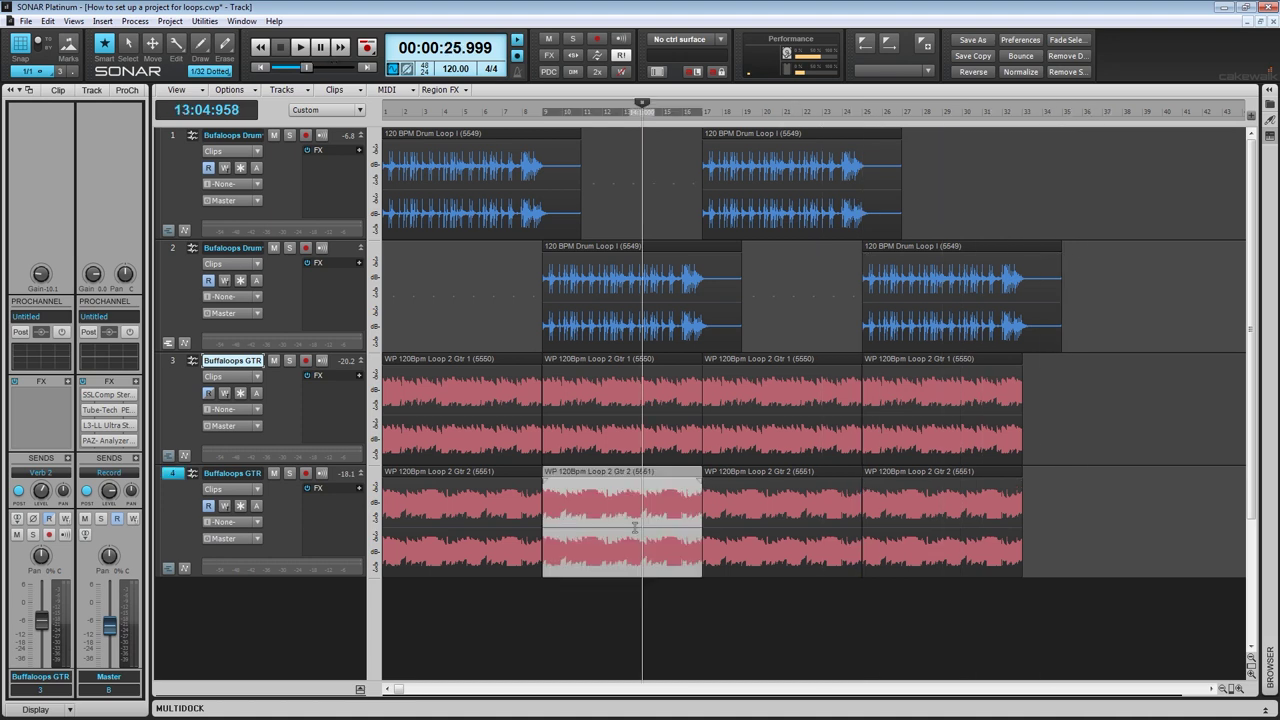
{"action": "key", "text": "Delete"}
{"action": "left_click", "coordinate": [786, 528]}
{"action": "key", "text": "Delete"}
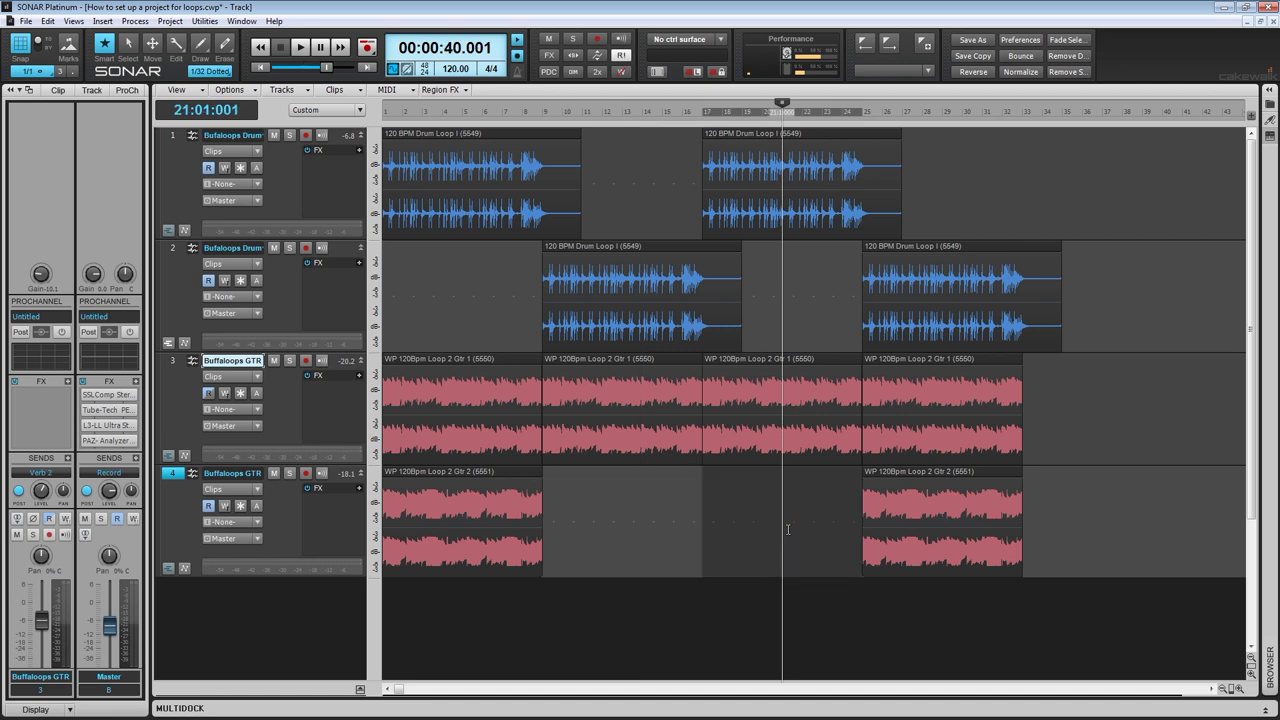
{"action": "left_click", "coordinate": [788, 532]}
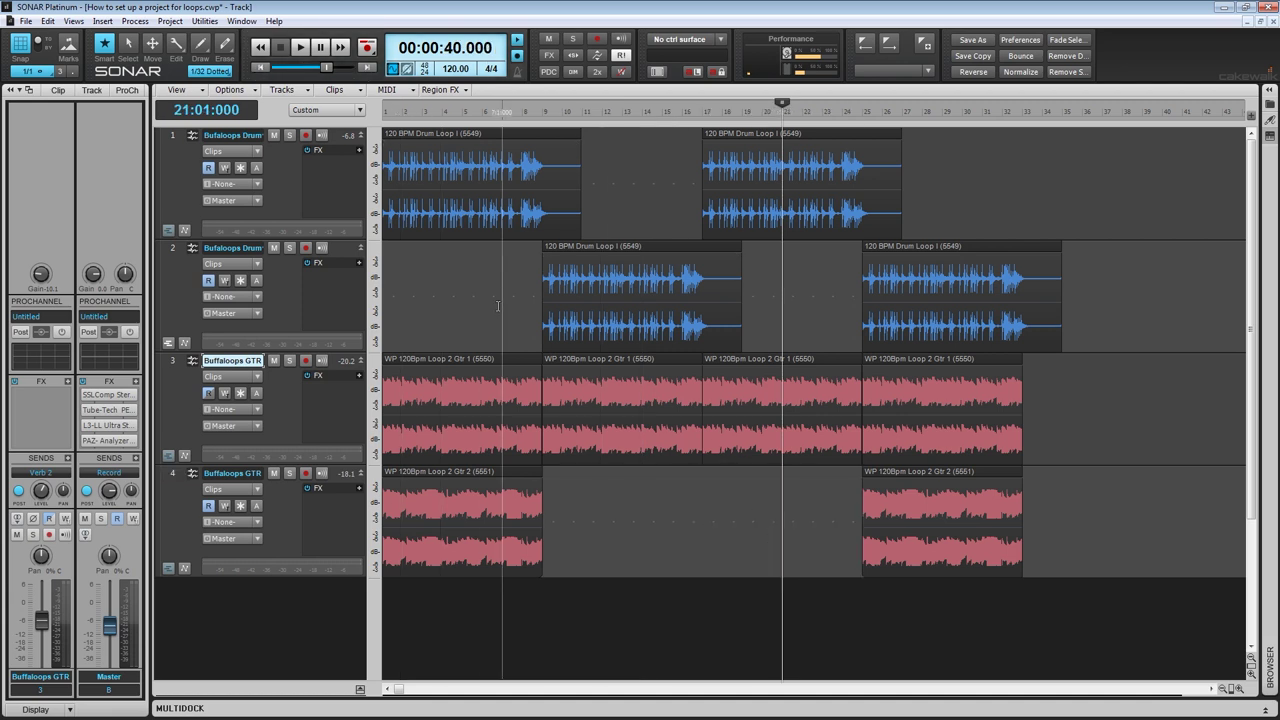
{"action": "left_click", "coordinate": [491, 318]}
{"action": "key", "text": "space"}
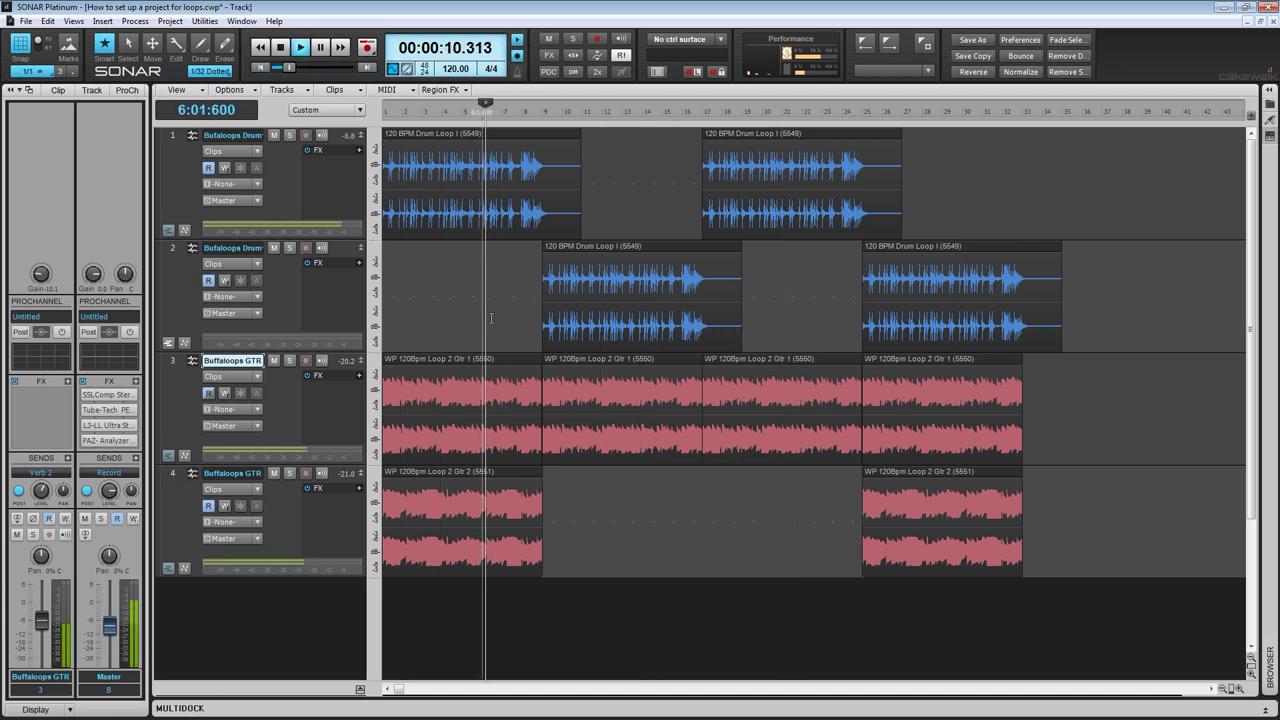